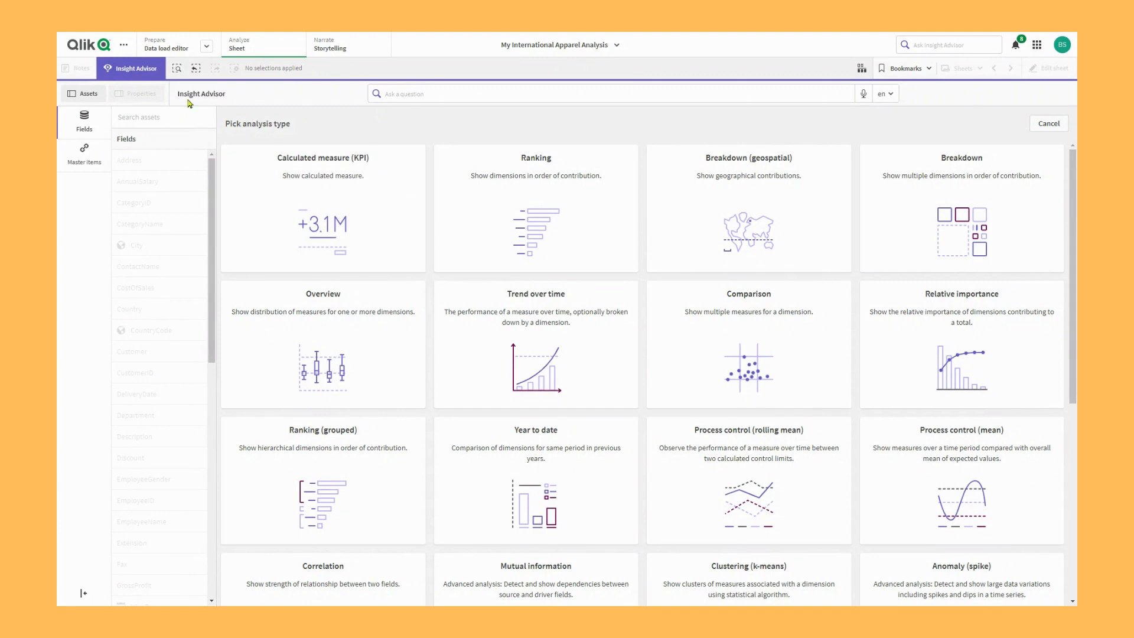
Generate a Calculated measure (KPI) analysis for the Sales measure, and return to the list of analysis types
left_click(308, 218)
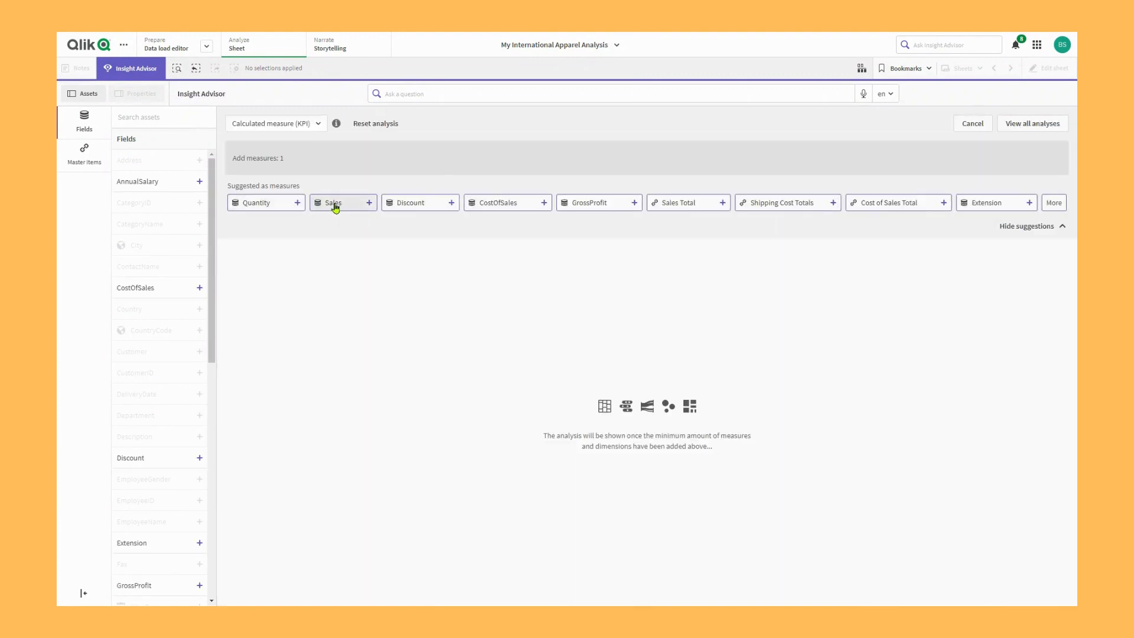
left_click(334, 205)
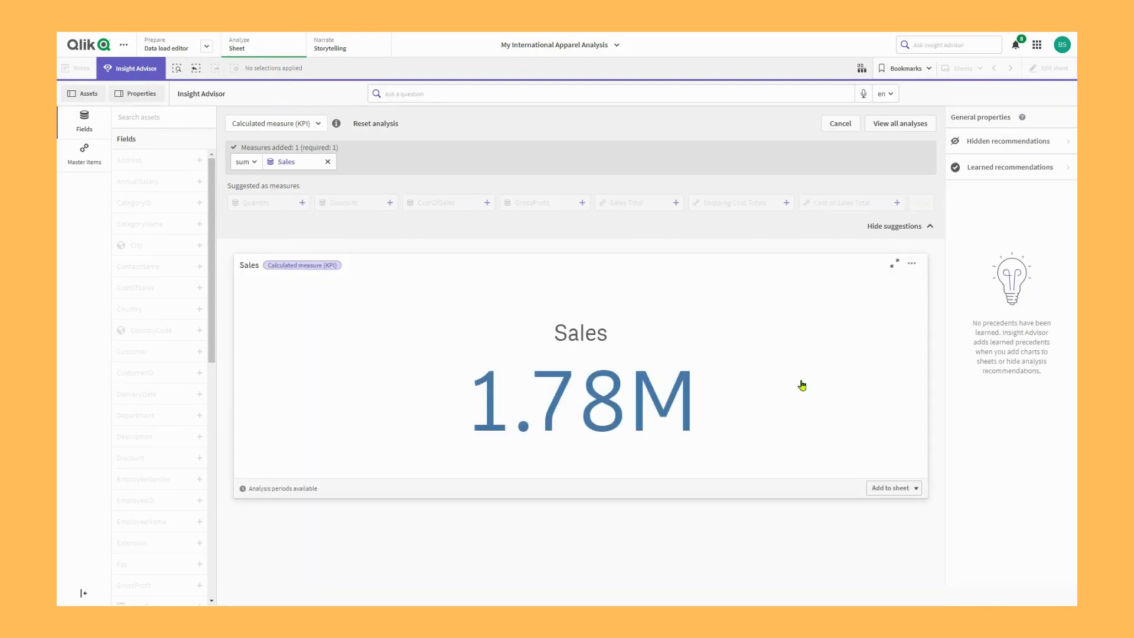
left_click(894, 126)
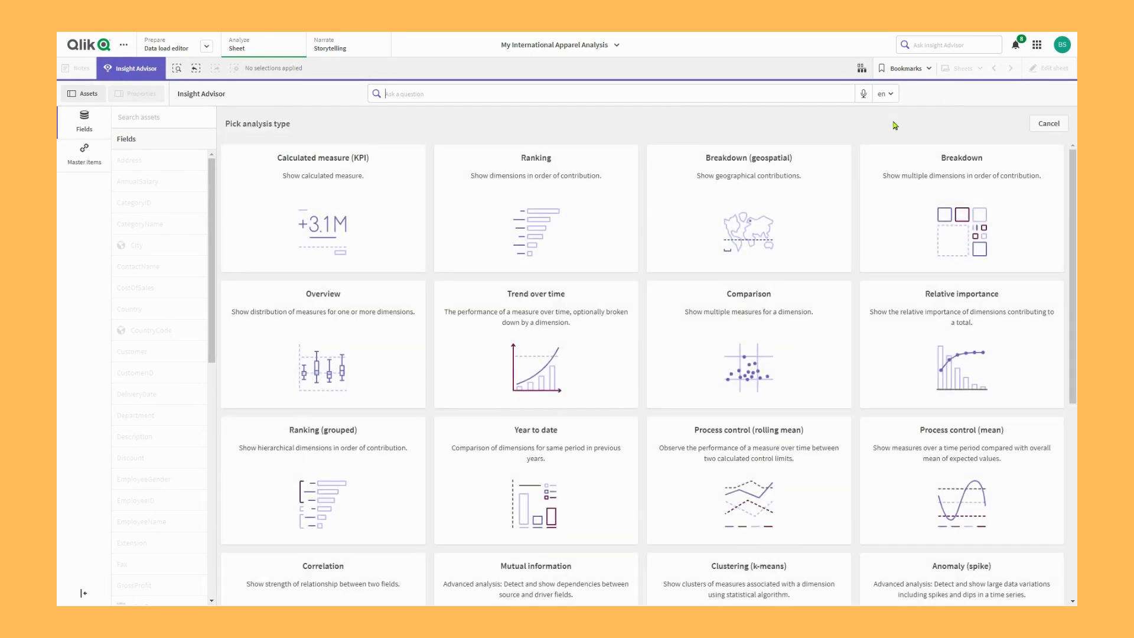
Generate a Ranking analysis of Sales by CategoryName and review its alternative charts, ending back at the analysis types
left_click(541, 208)
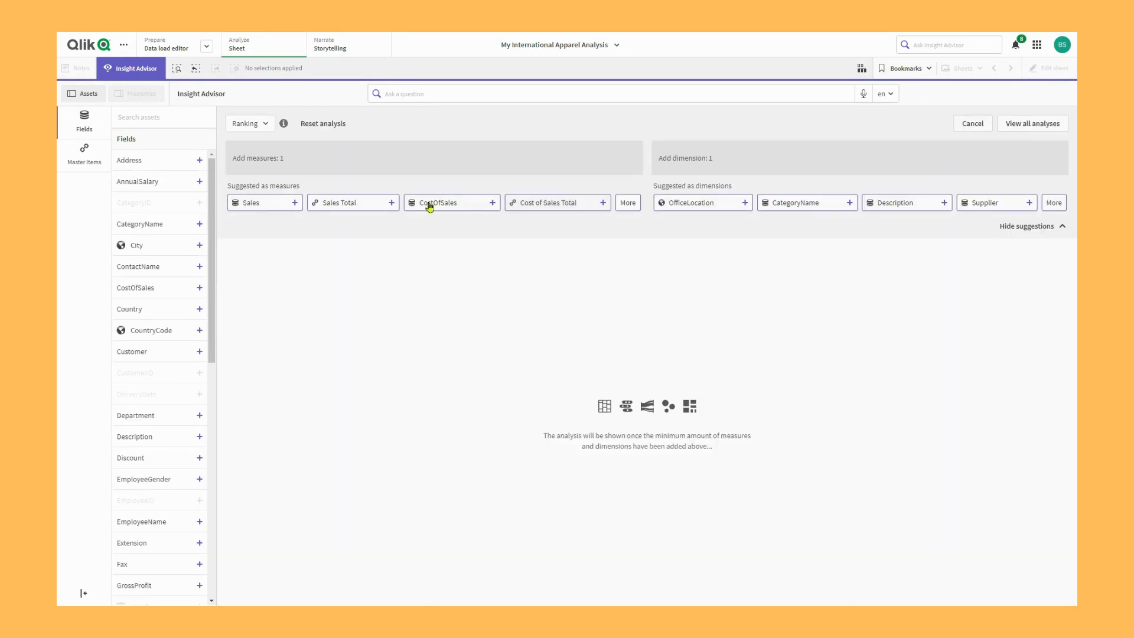
left_click(268, 205)
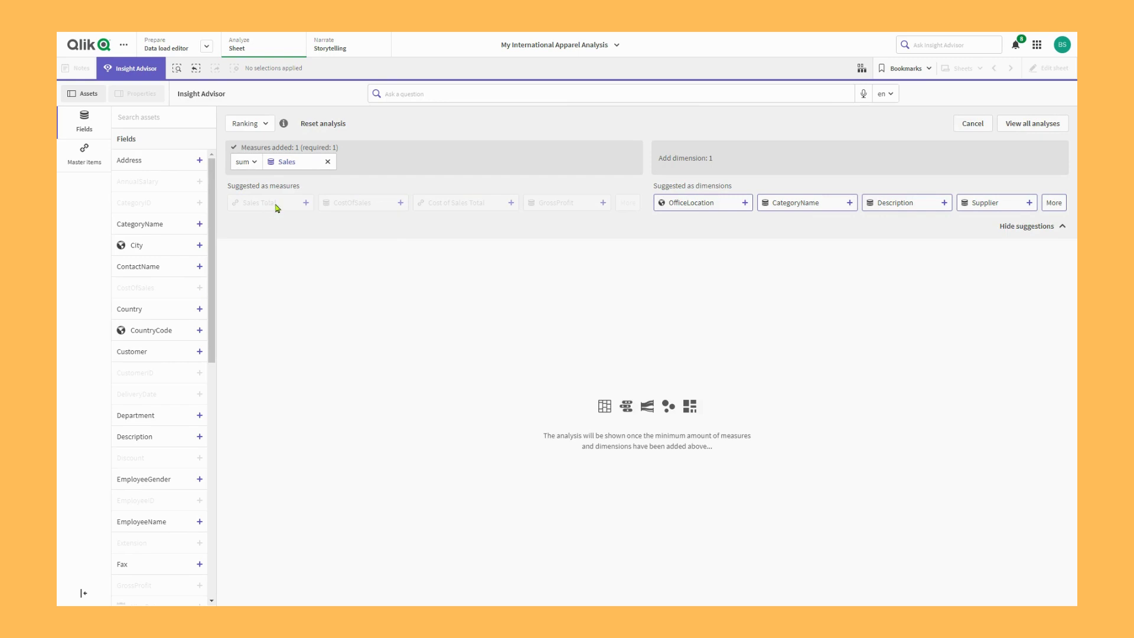
left_click(783, 203)
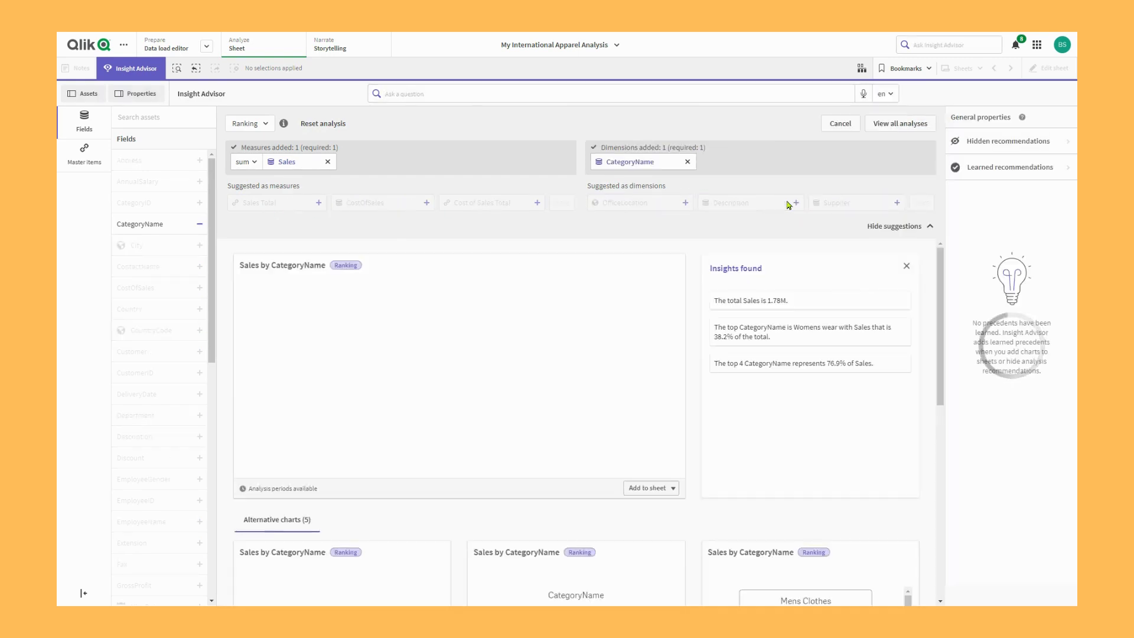
scroll(885, 418, "down", 4)
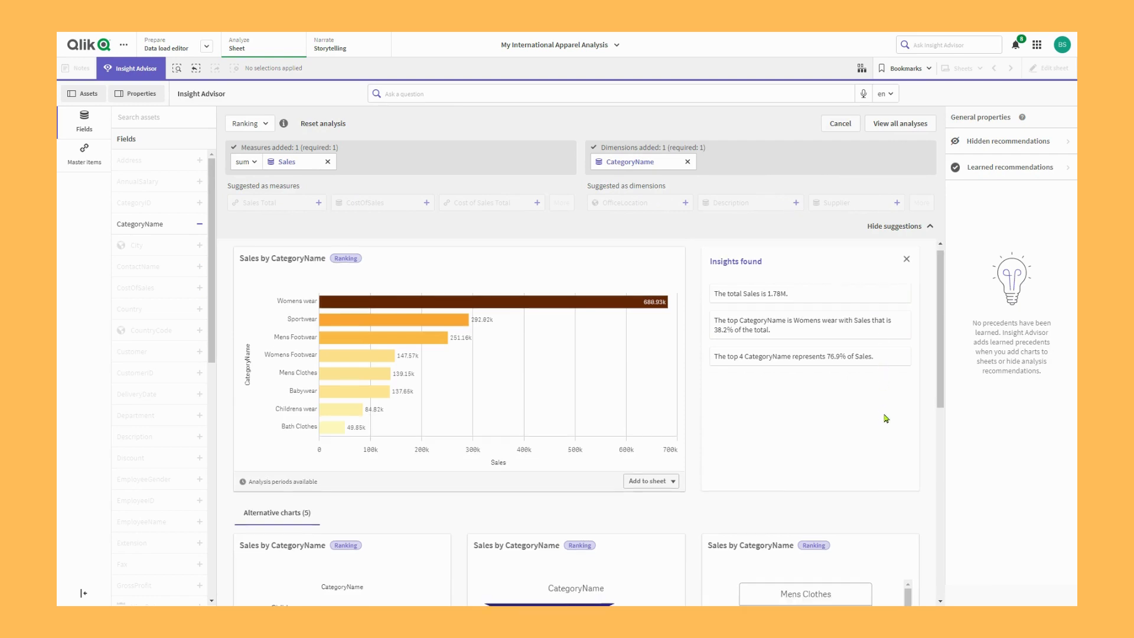
scroll(885, 418, "down", 5)
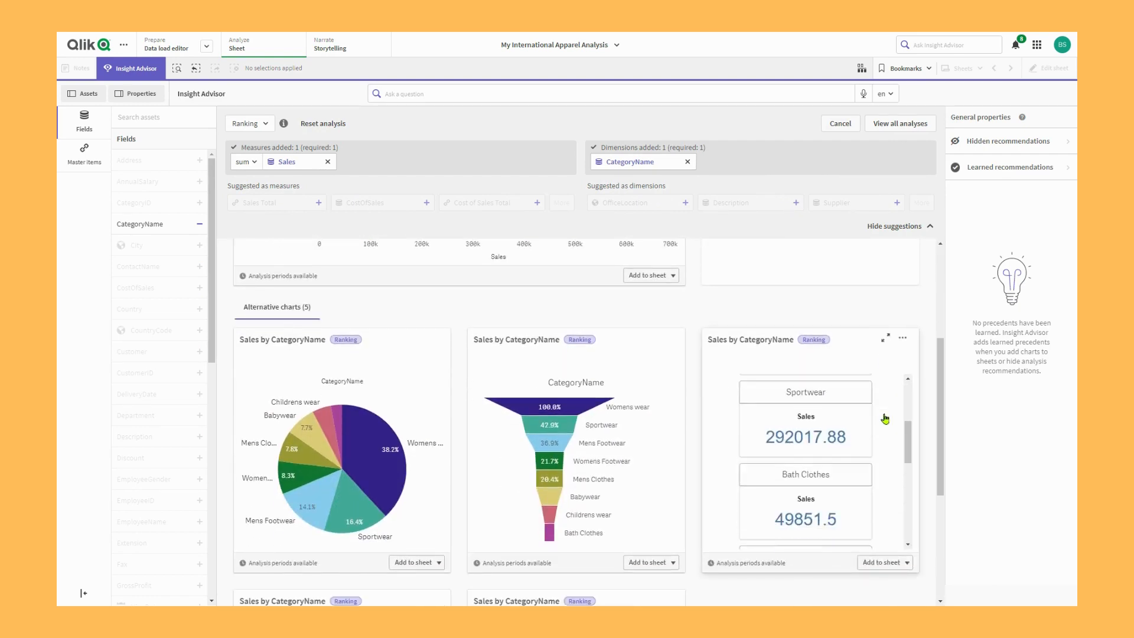
scroll(885, 418, "down", 5)
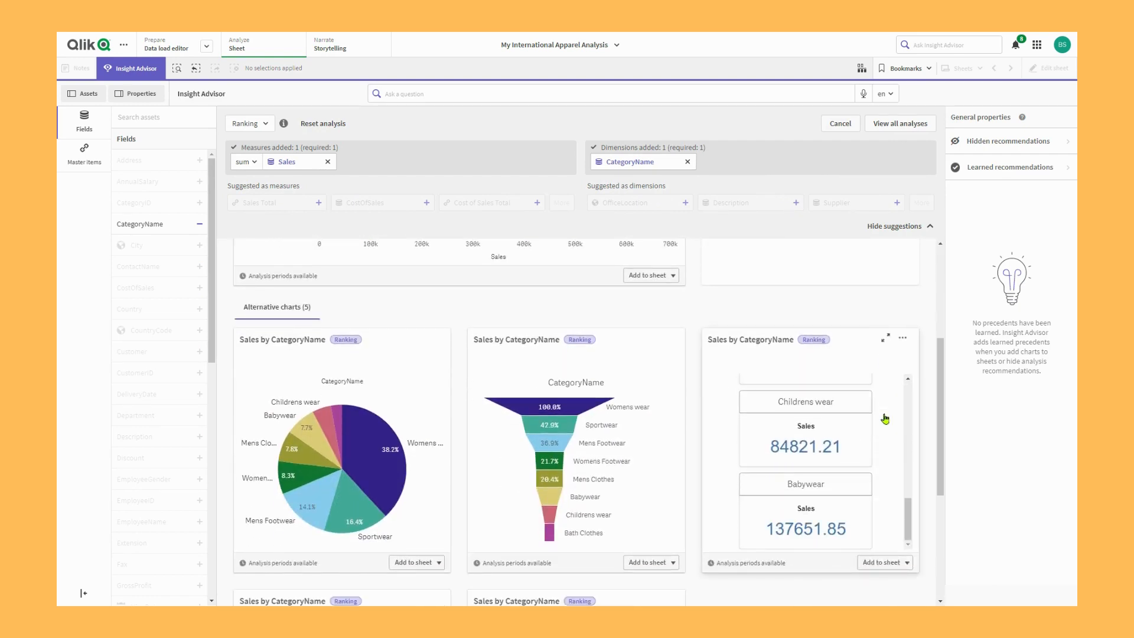
scroll(885, 418, "down", 3)
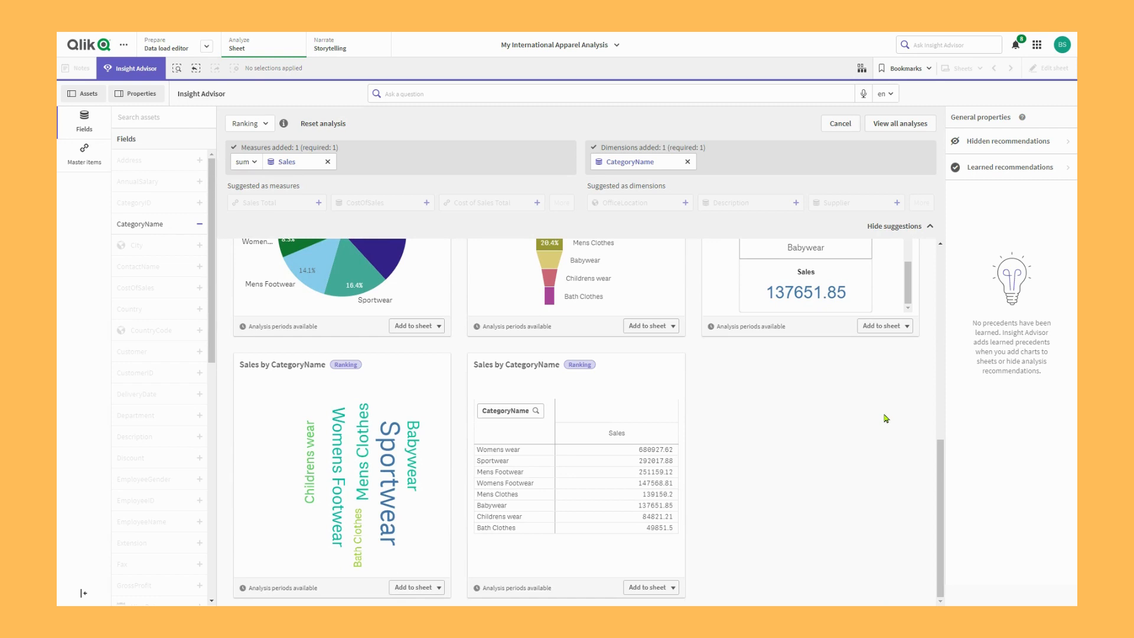
left_click(902, 124)
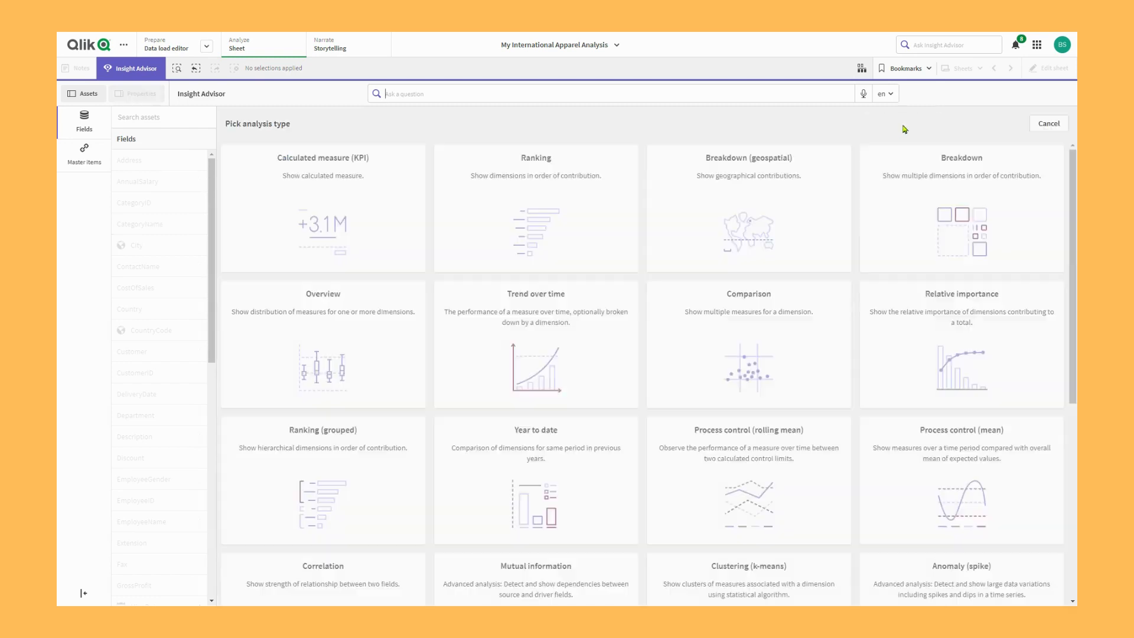
Generate a Breakdown (geospatial) analysis of Sales by City and review its map and alternative table, ending back at the analysis types
left_click(745, 211)
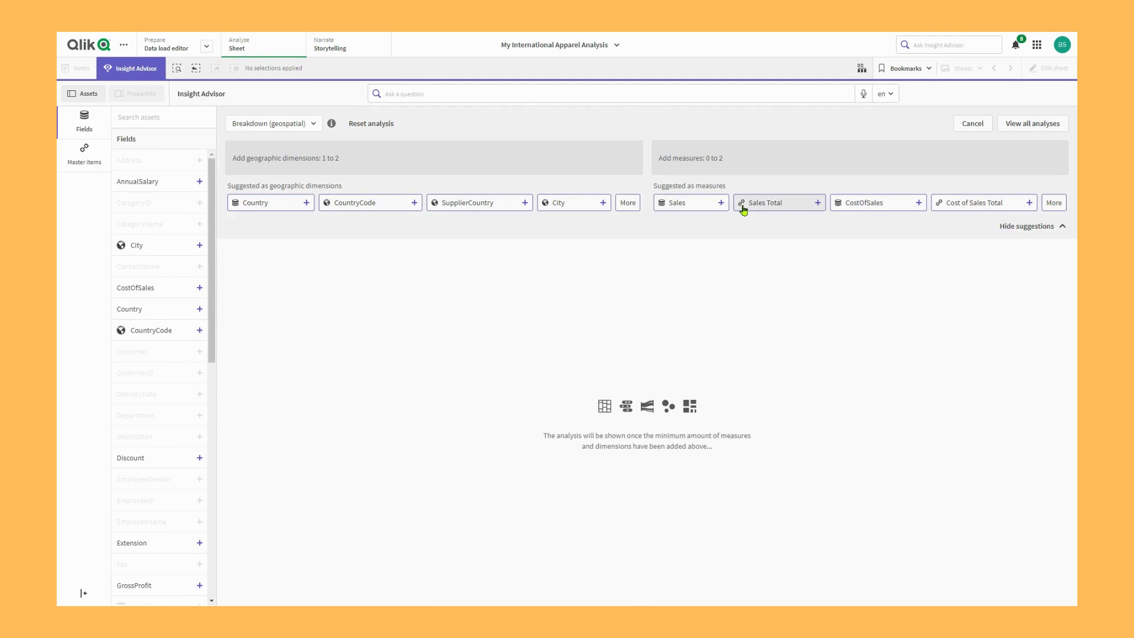
left_click(570, 203)
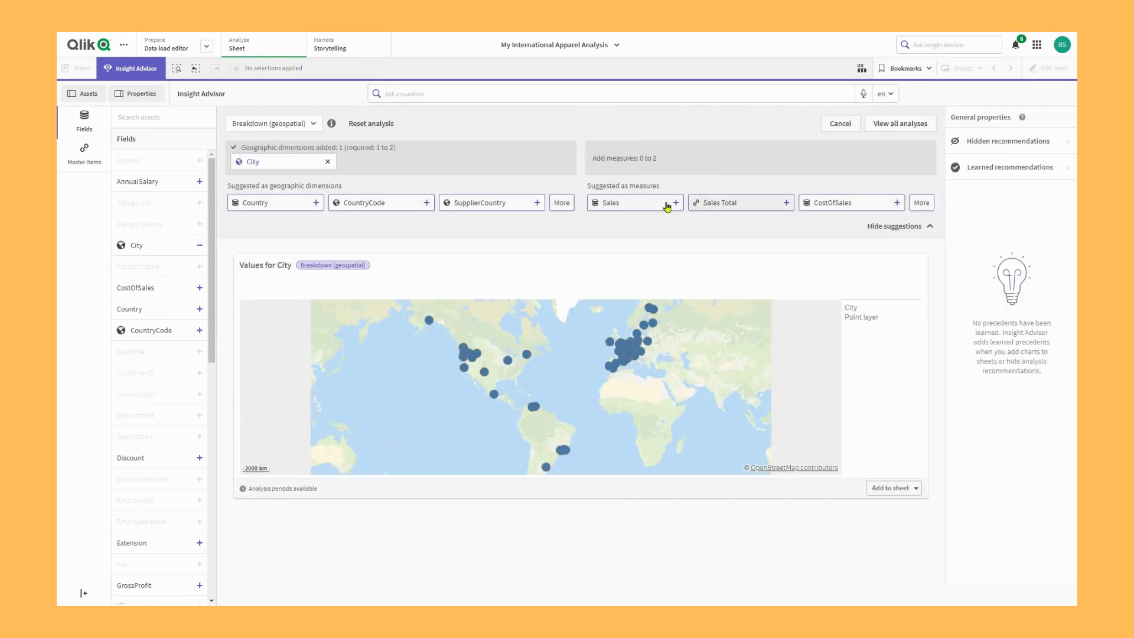
left_click(643, 206)
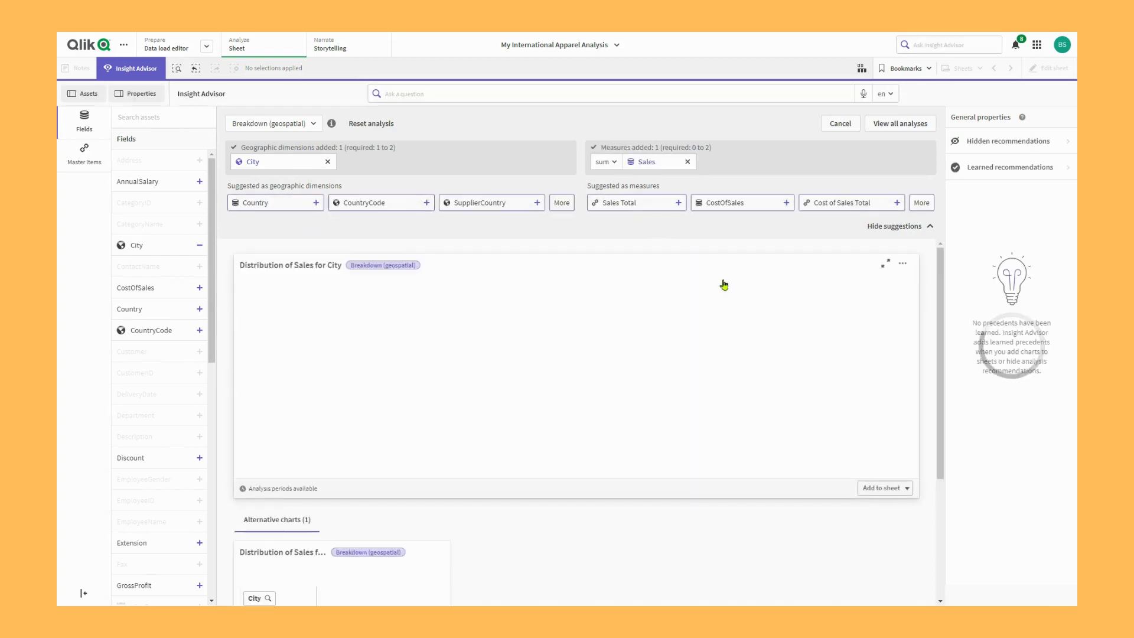
scroll(747, 350, "up", 2)
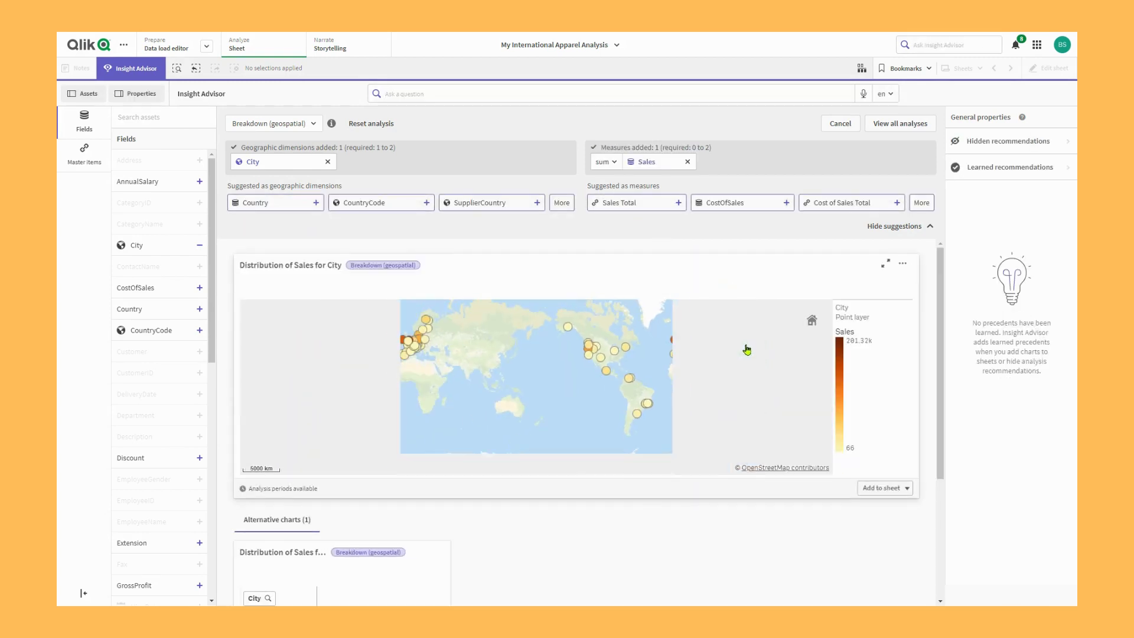
scroll(726, 550, "down", 3)
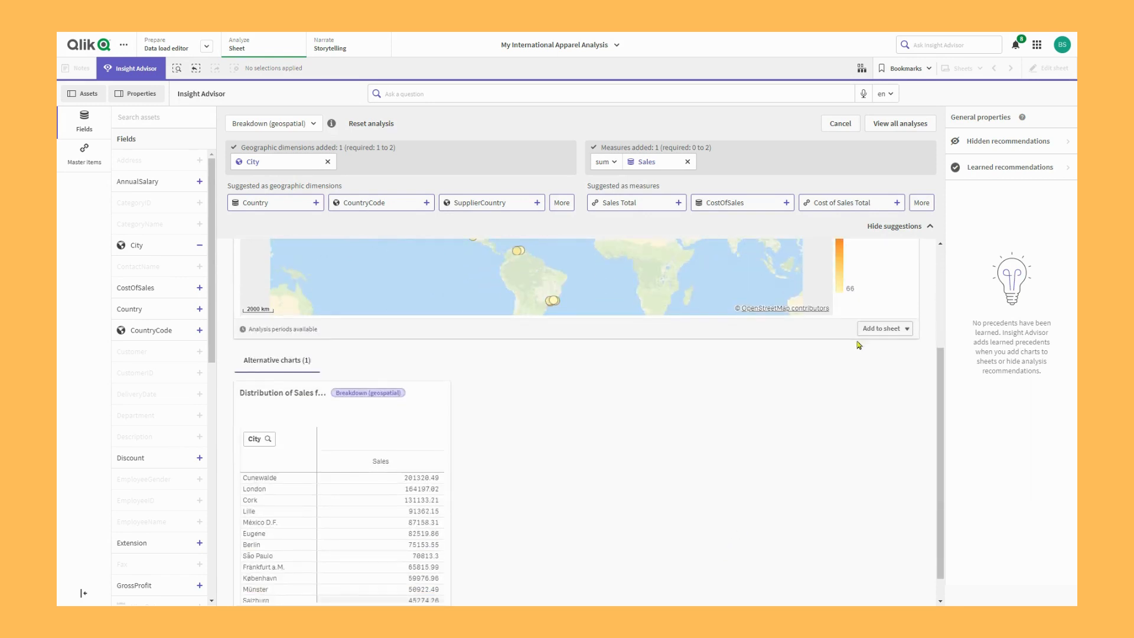
left_click(902, 123)
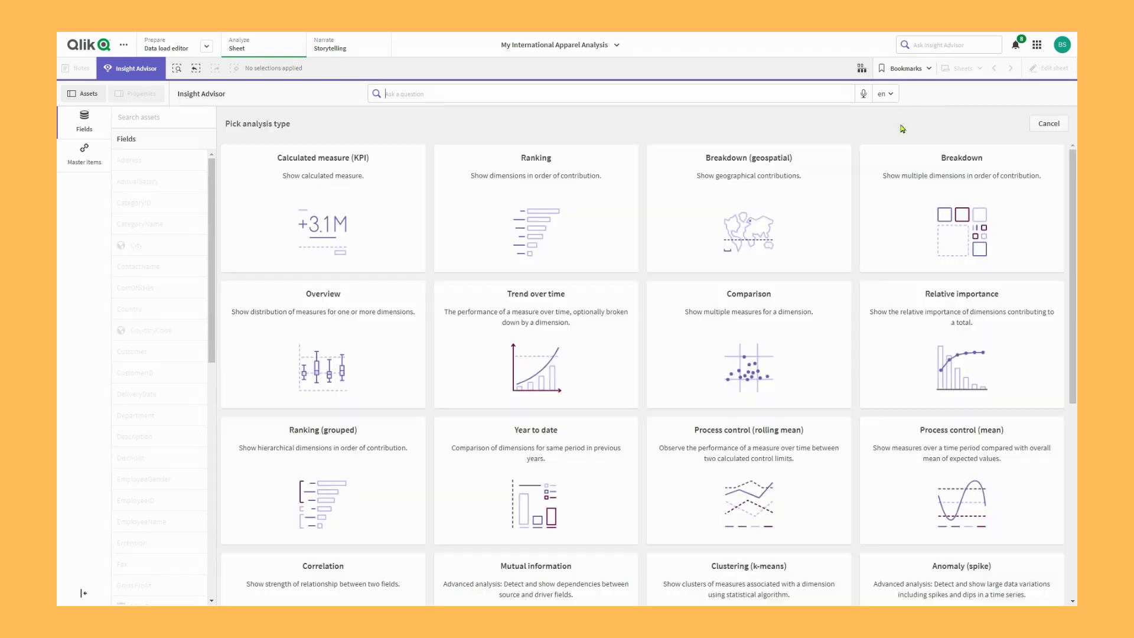
Set up a Breakdown analysis with Sales as the measure and Country as the first dimension
left_click(934, 193)
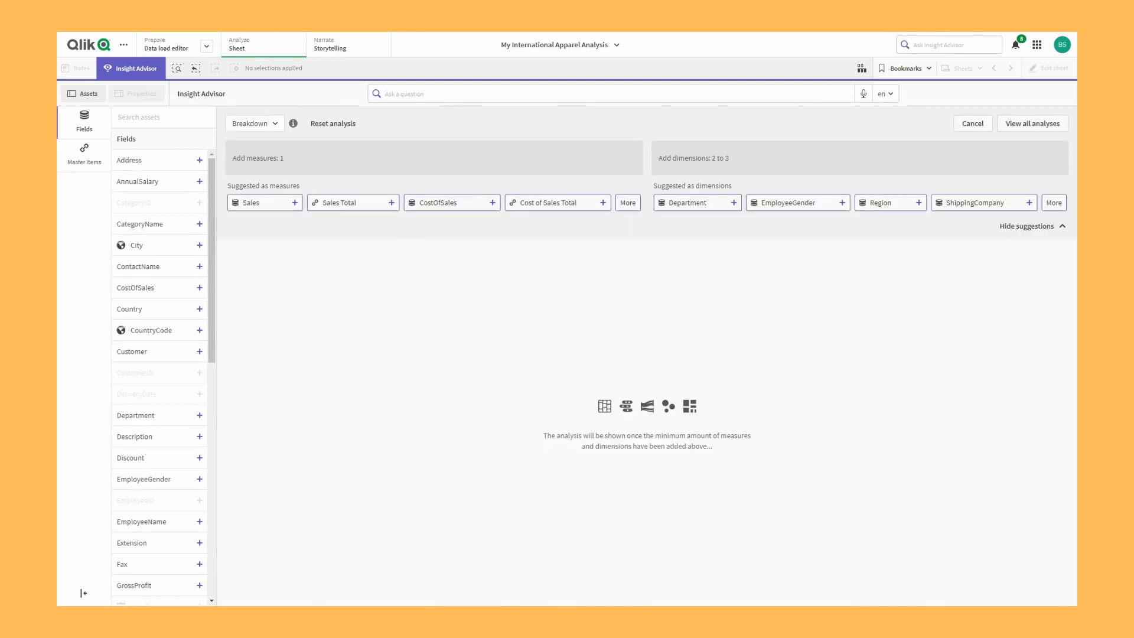
left_click(262, 203)
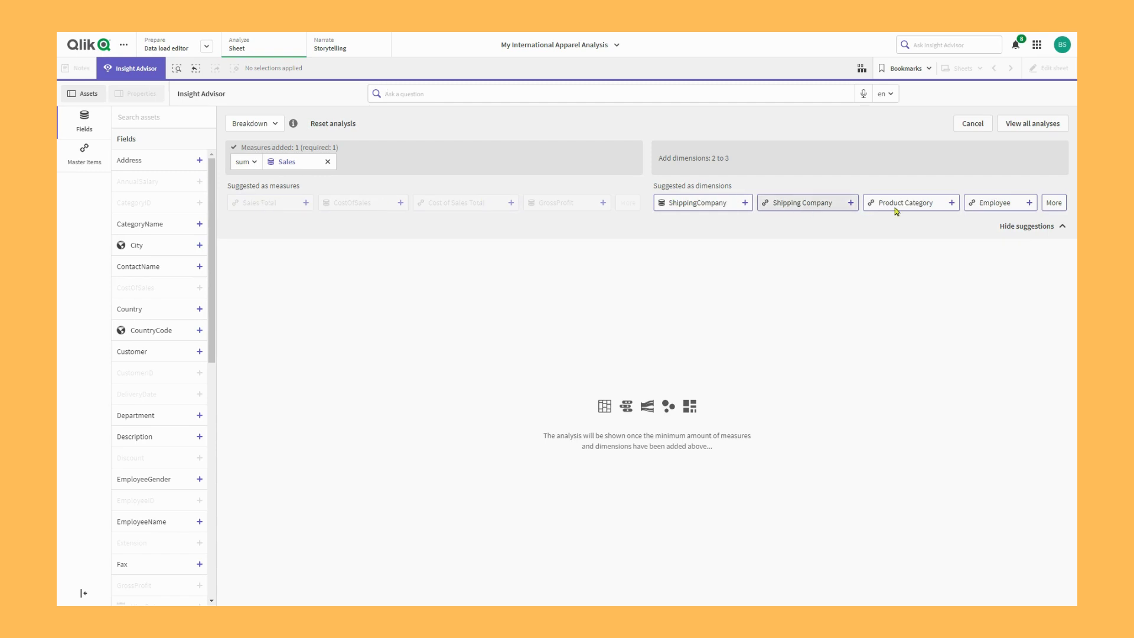
left_click(1054, 204)
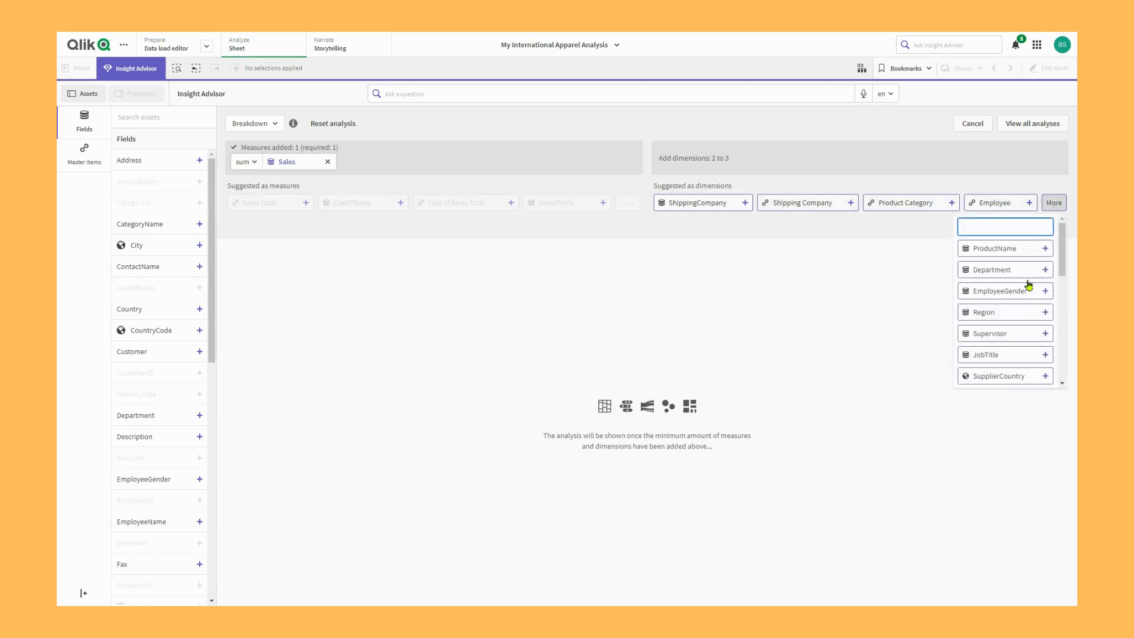
scroll(1022, 305, "down", 5)
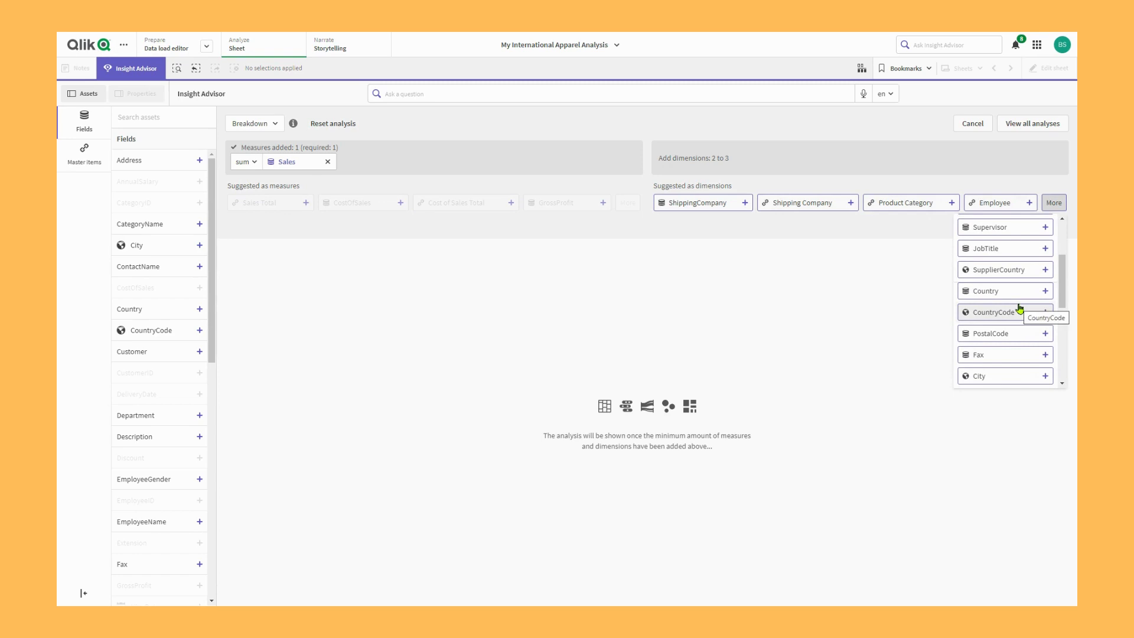
left_click(1015, 295)
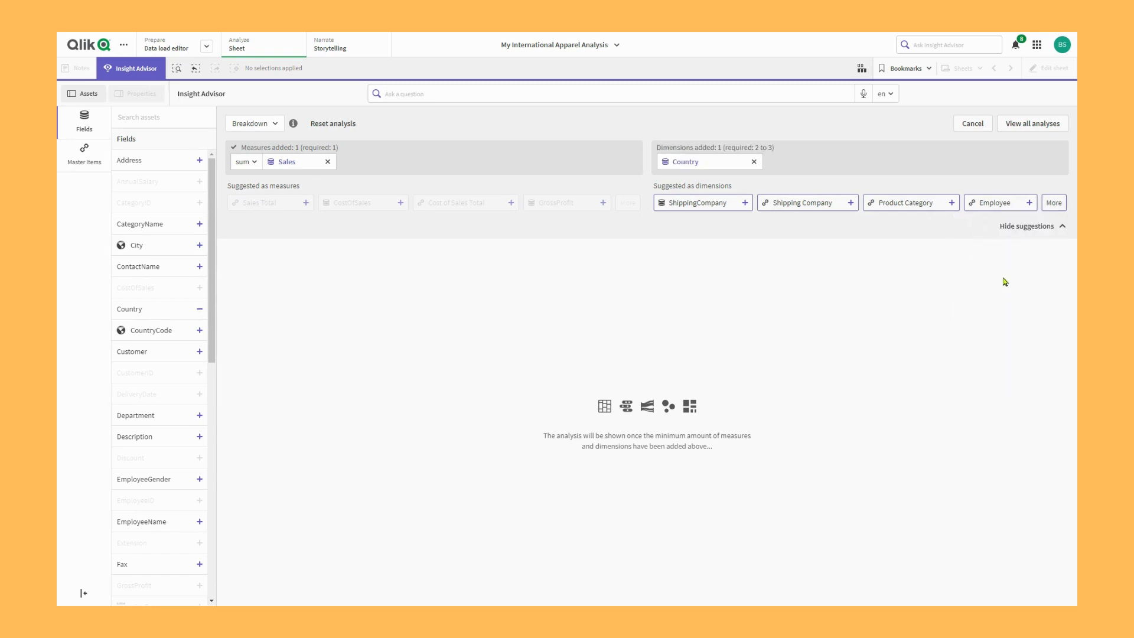
Add Customer as the second breakdown dimension and review the resulting charts, ending back at the analysis types
left_click(1053, 203)
scroll(1045, 276, "down", 5)
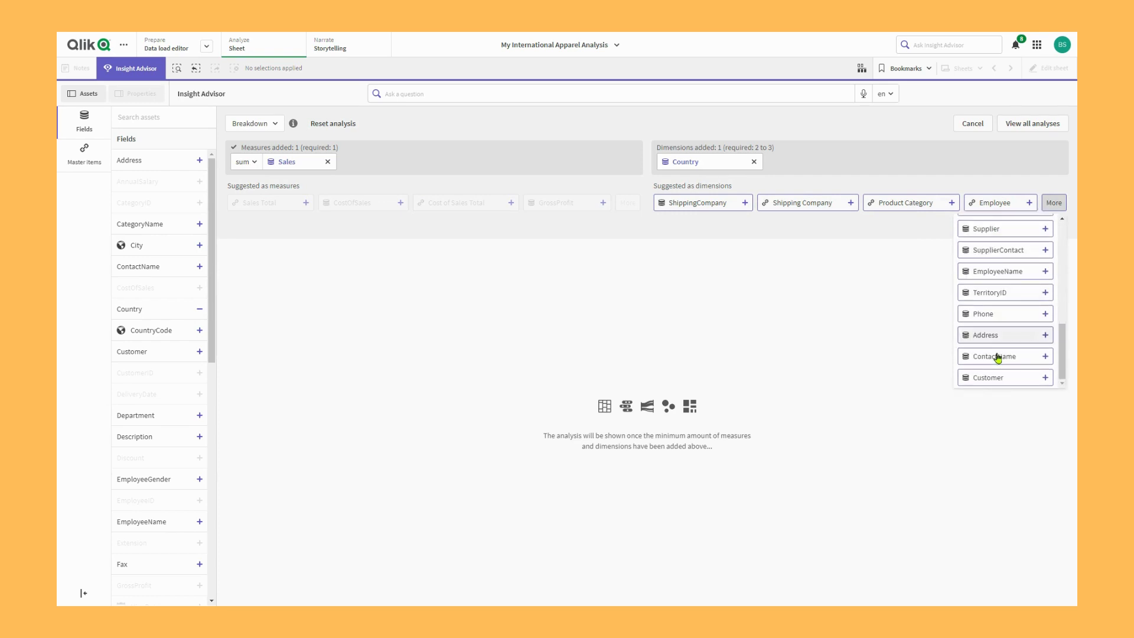
left_click(998, 377)
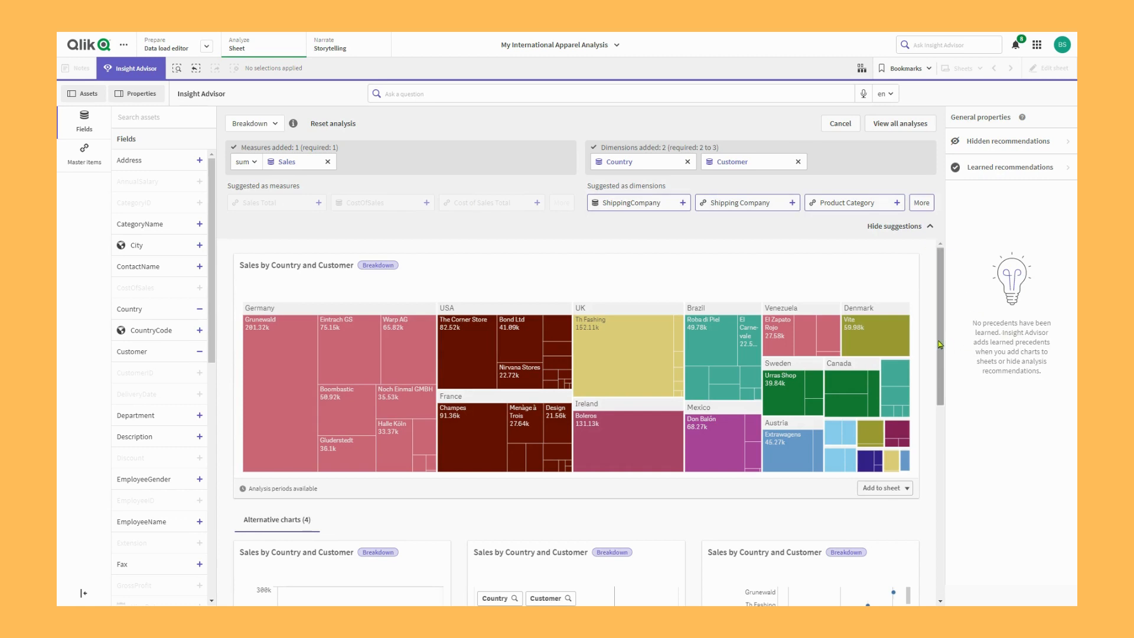
scroll(940, 345, "down", 3)
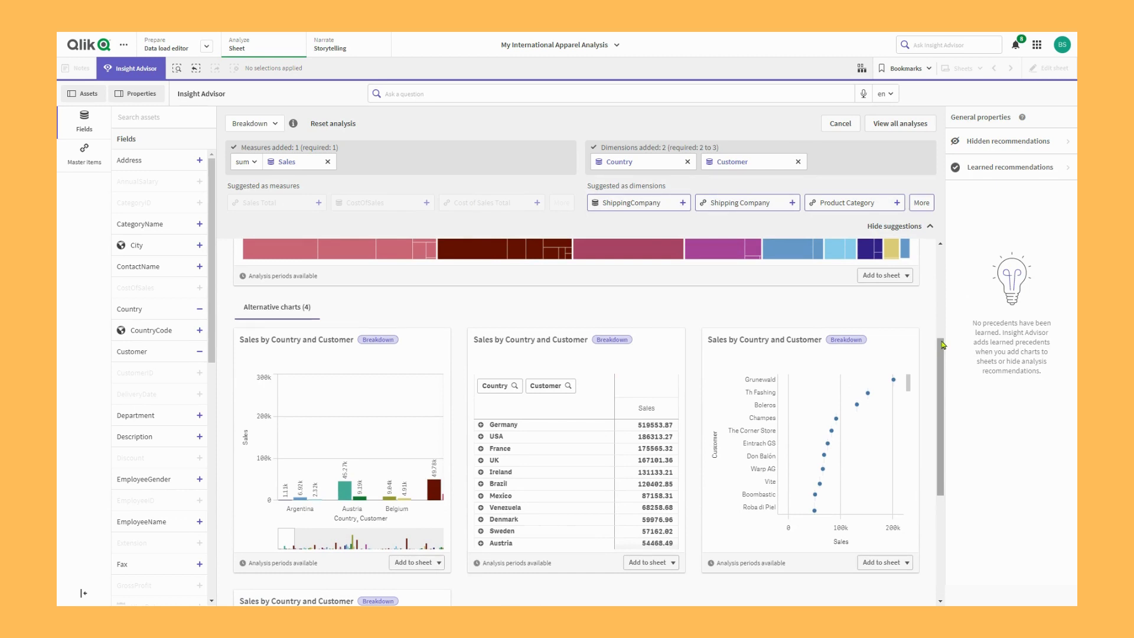
scroll(943, 343, "down", 4)
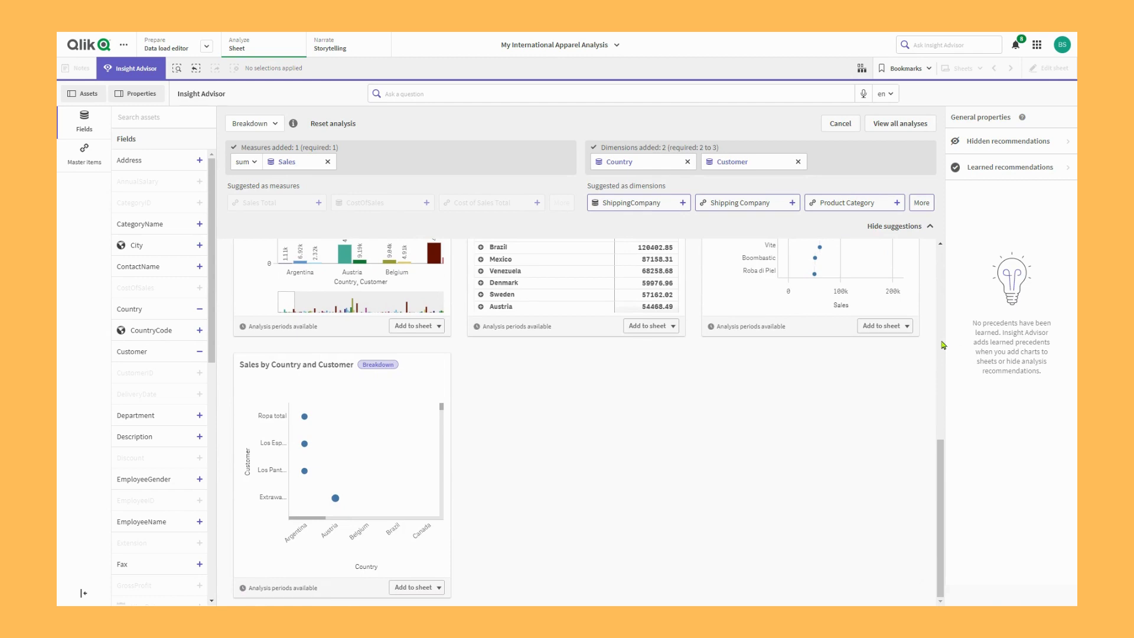
left_click(891, 126)
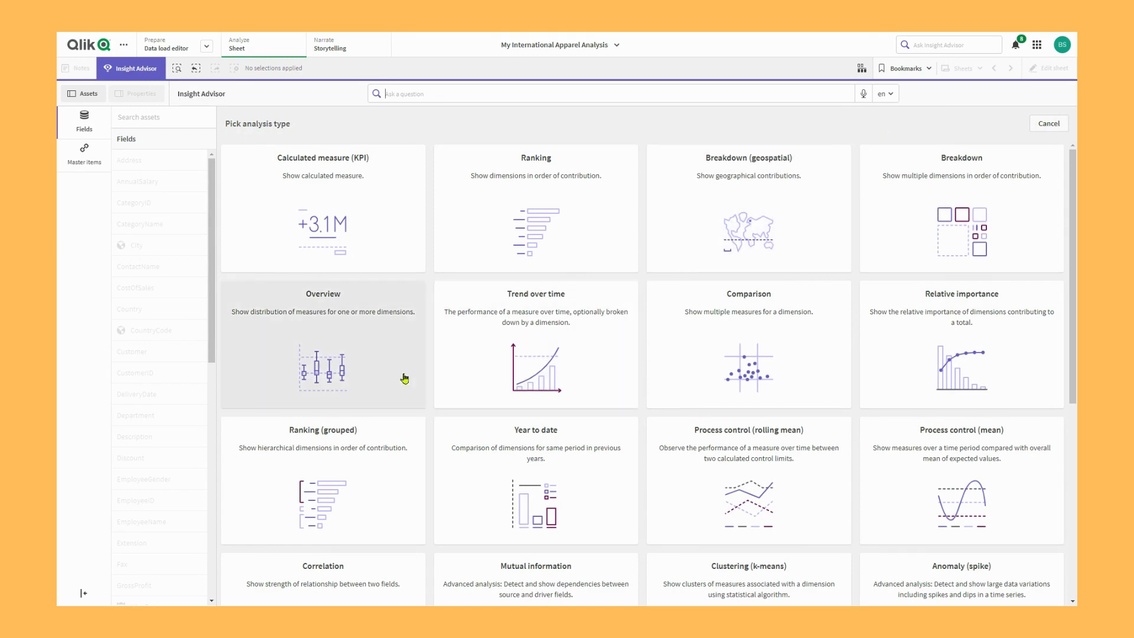
Generate an Overview analysis of Sales with the Product Category master dimension
left_click(340, 324)
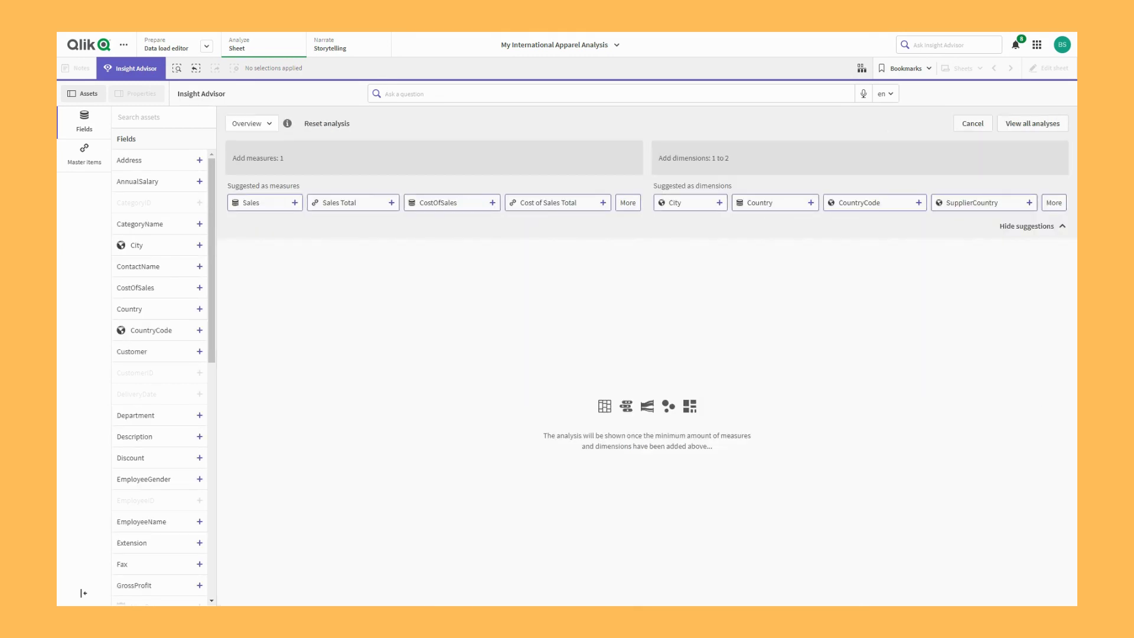
left_click(274, 205)
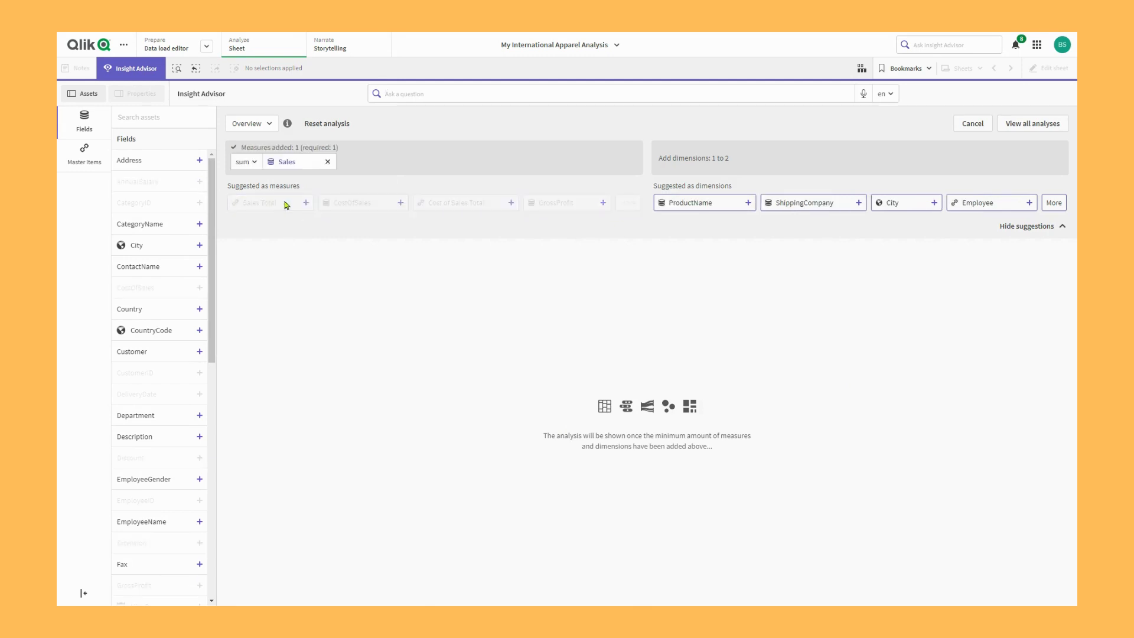
left_click(1056, 207)
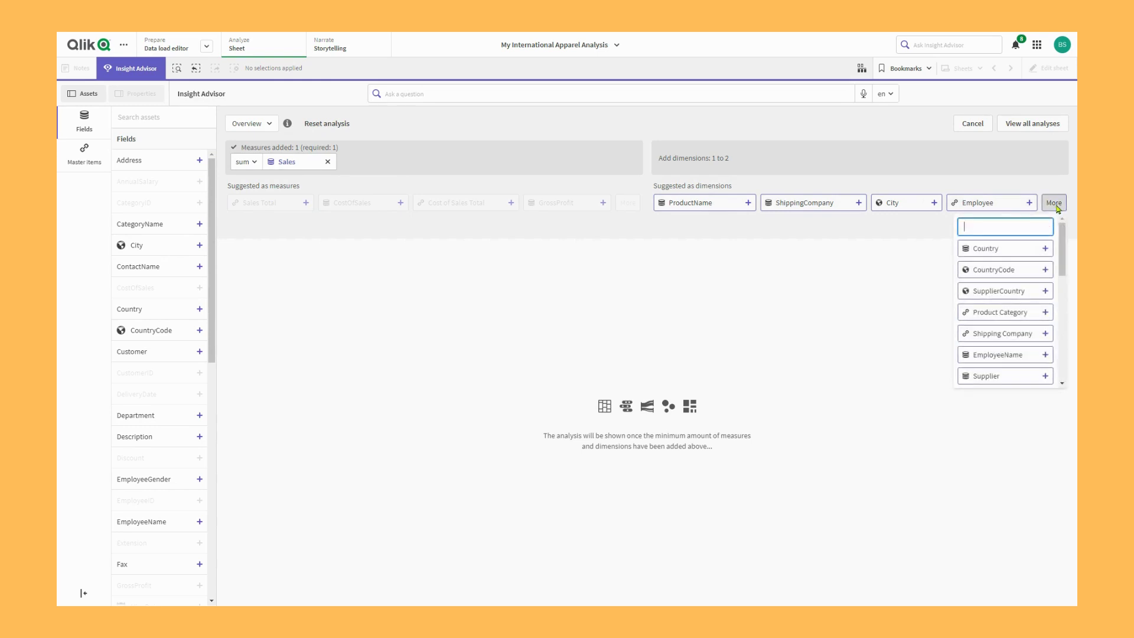
left_click(997, 315)
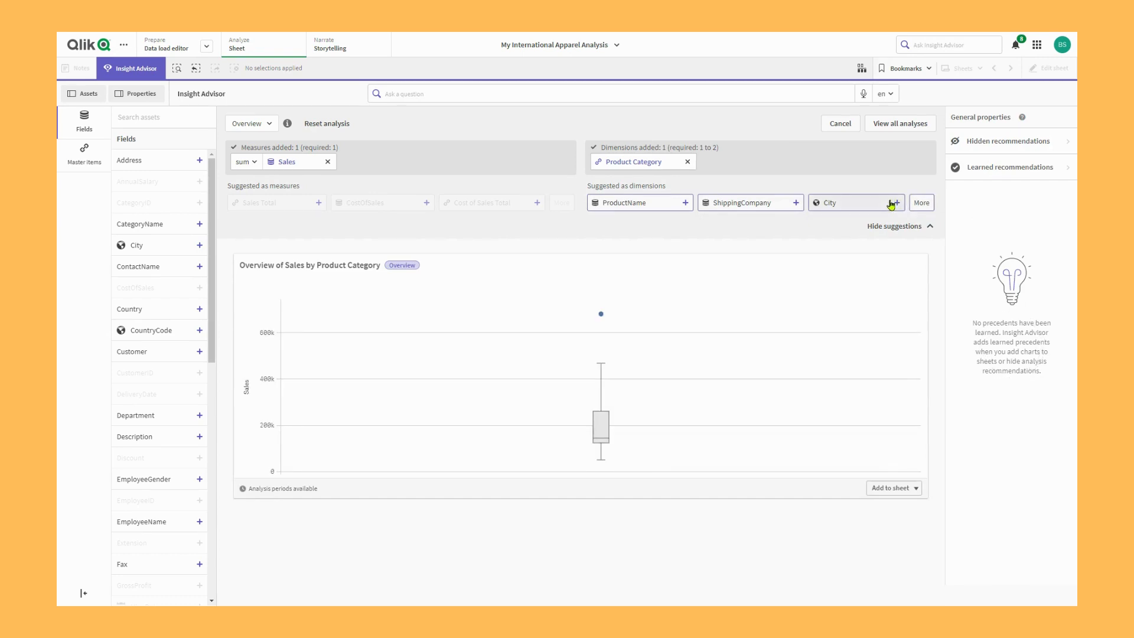
Add Country as the second dimension of the Overview analysis and inspect the Womens wear outlier, ending back at the analysis types
left_click(921, 204)
scroll(920, 248, "down", 4)
scroll(919, 250, "up", 4)
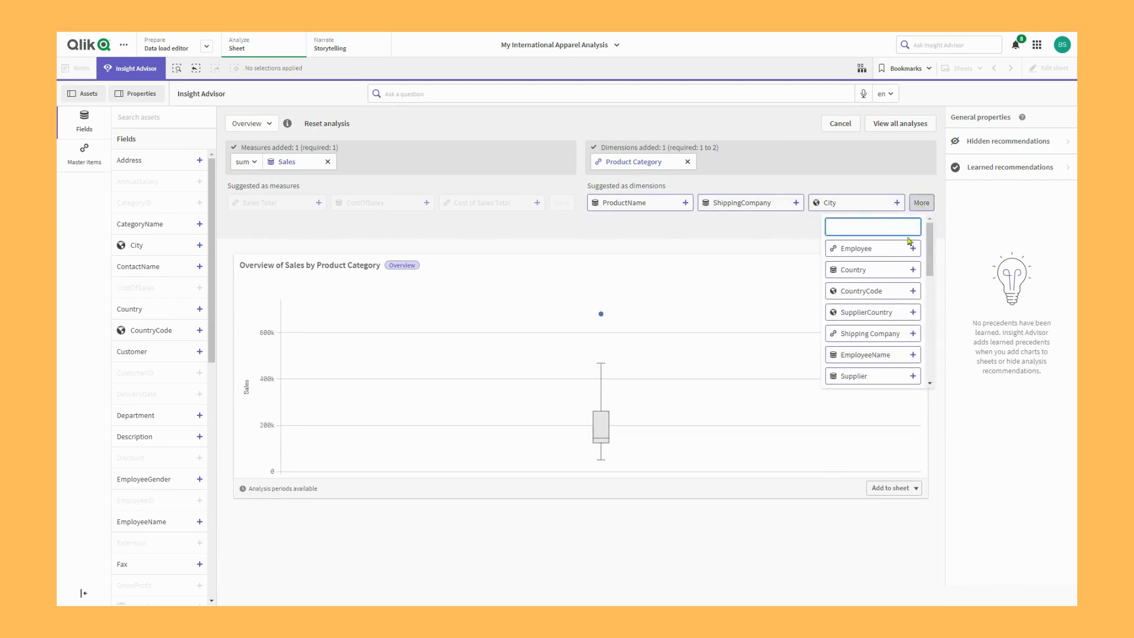
left_click(858, 272)
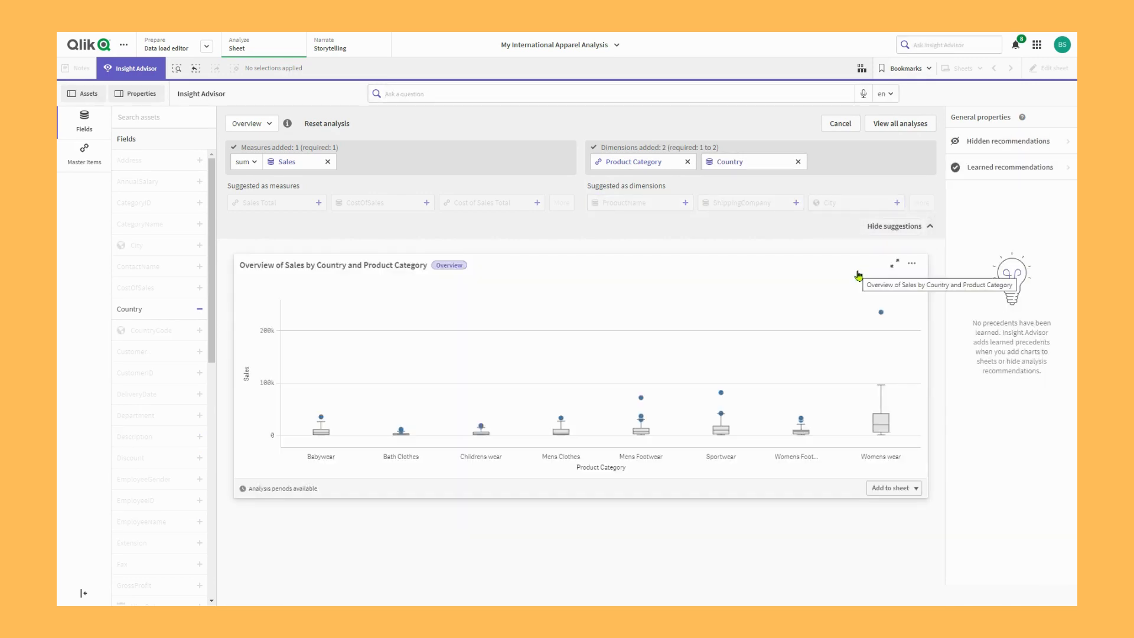
mouse_move(881, 316)
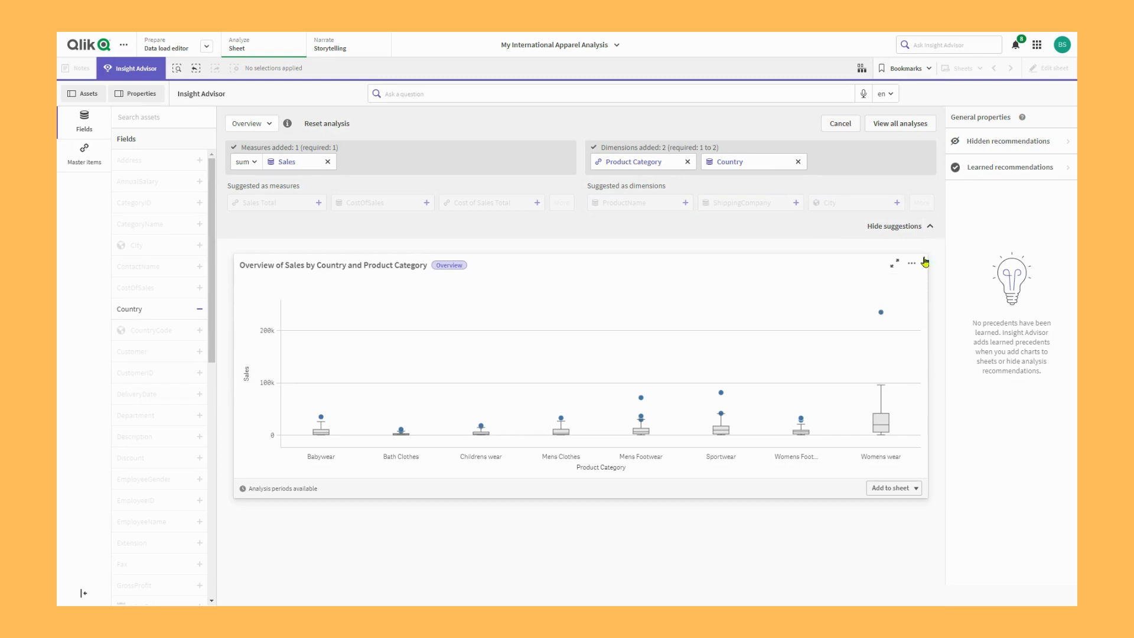
left_click(903, 125)
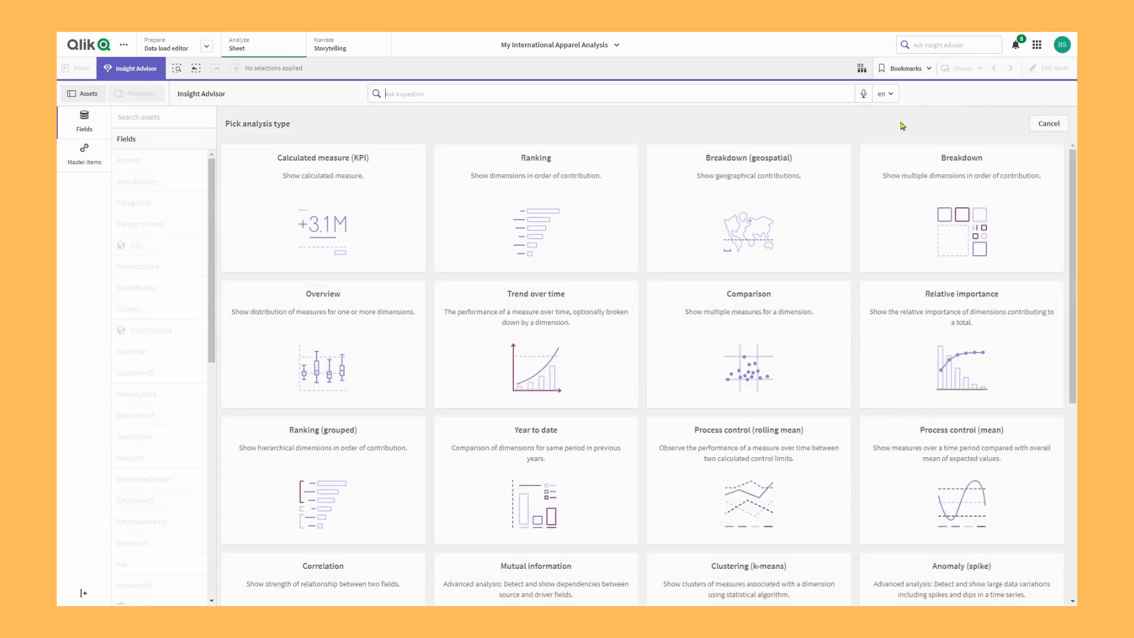
Generate a Trend over time analysis with Sales as the measure and OrderDate as the date dimension
left_click(540, 335)
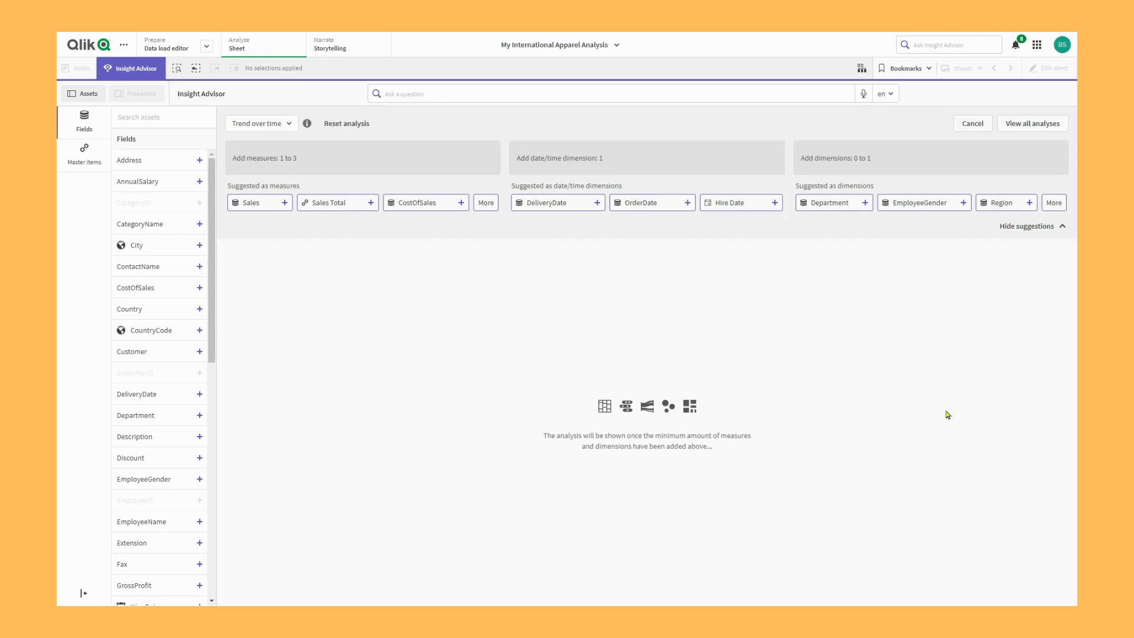
left_click(257, 204)
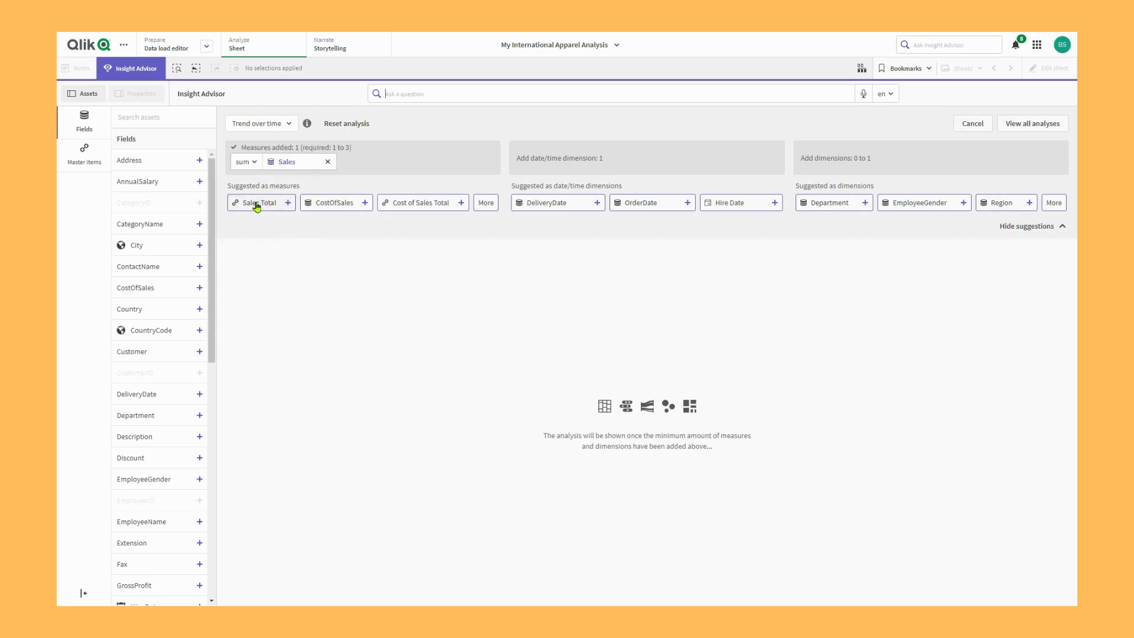
left_click(641, 202)
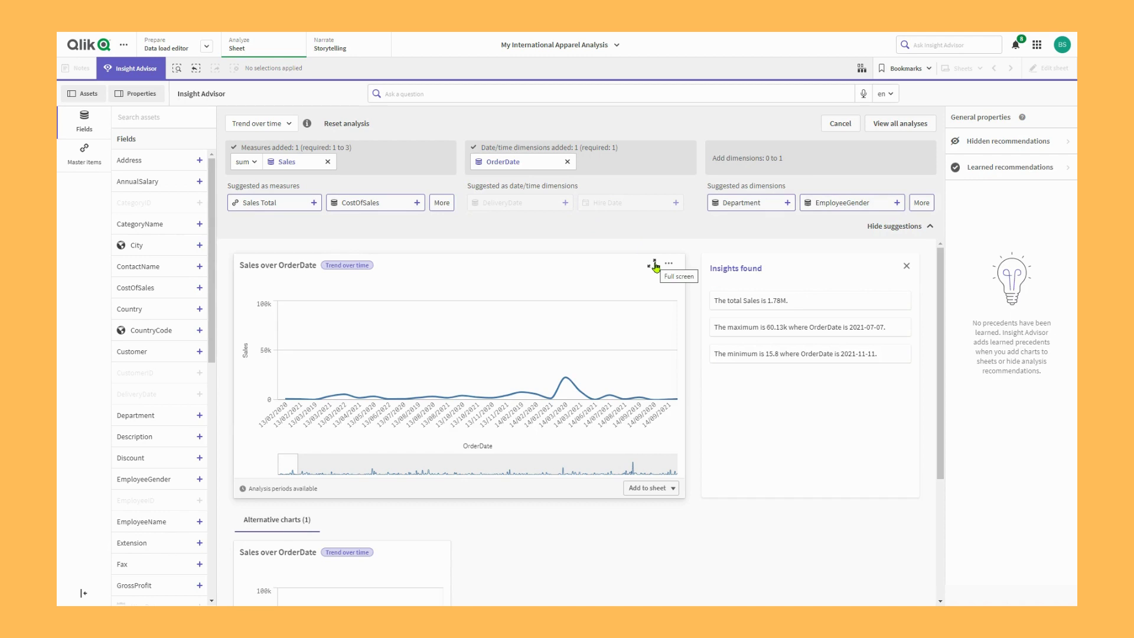
Examine the Sales over OrderDate line chart in full screen and its alternative chart, ending back at the analysis types
left_click(655, 266)
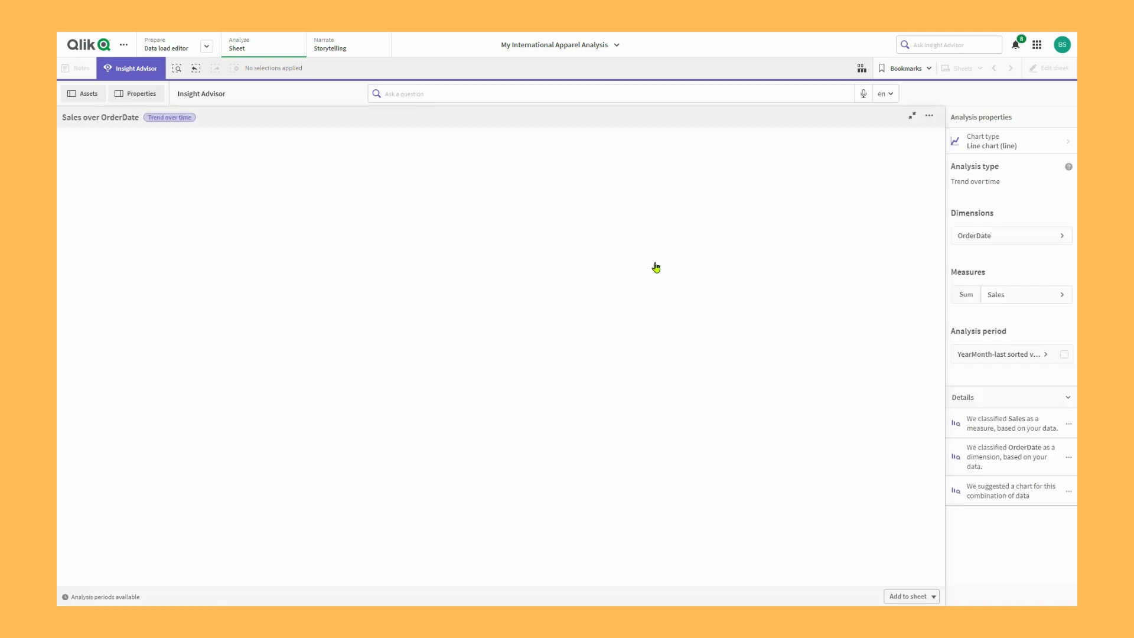
scroll(670, 358, "up", 5)
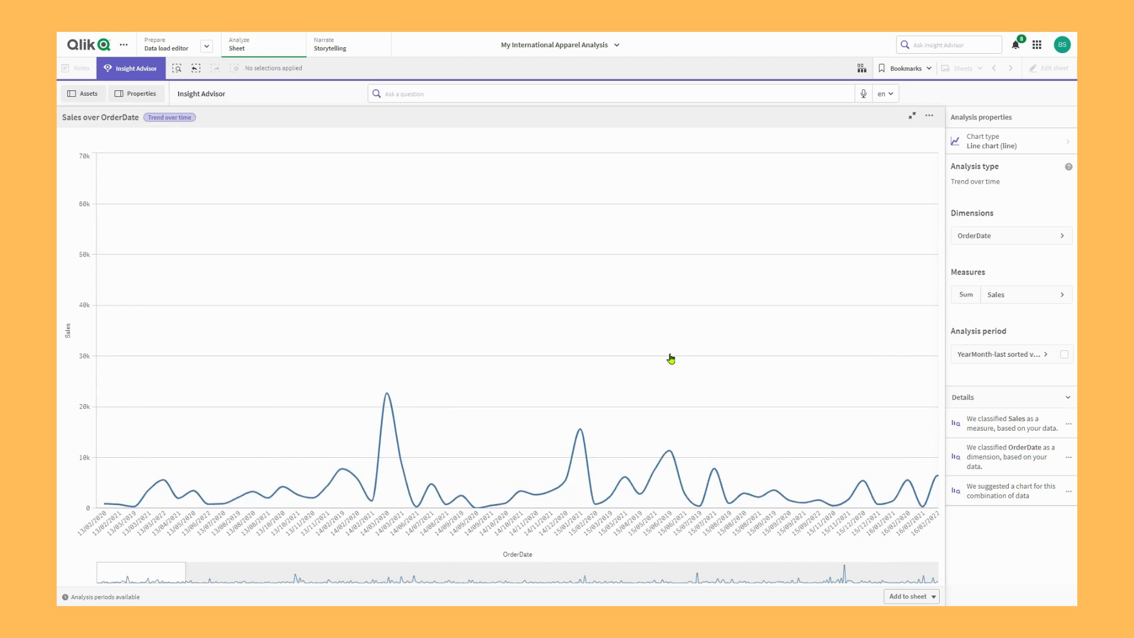
left_click(910, 115)
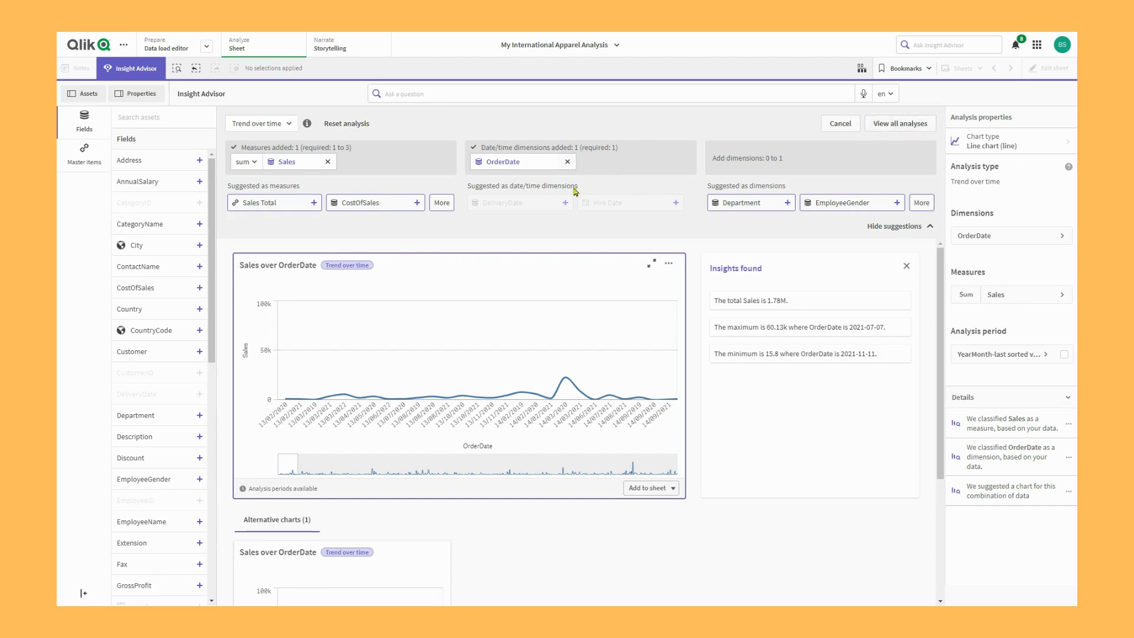
scroll(652, 436, "down", 3)
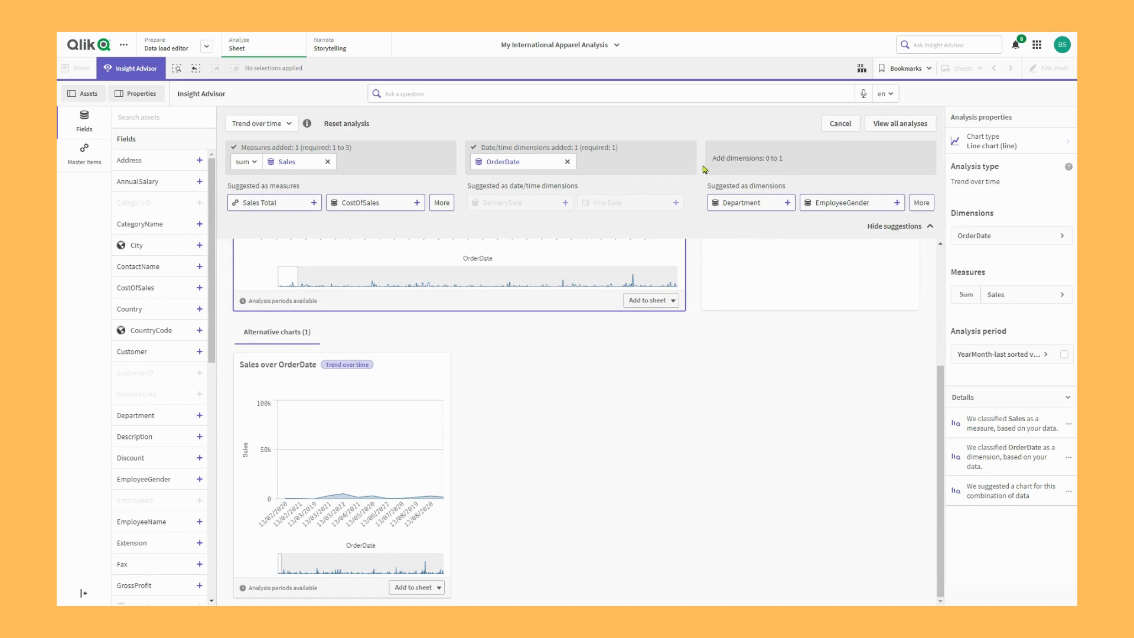
left_click(897, 127)
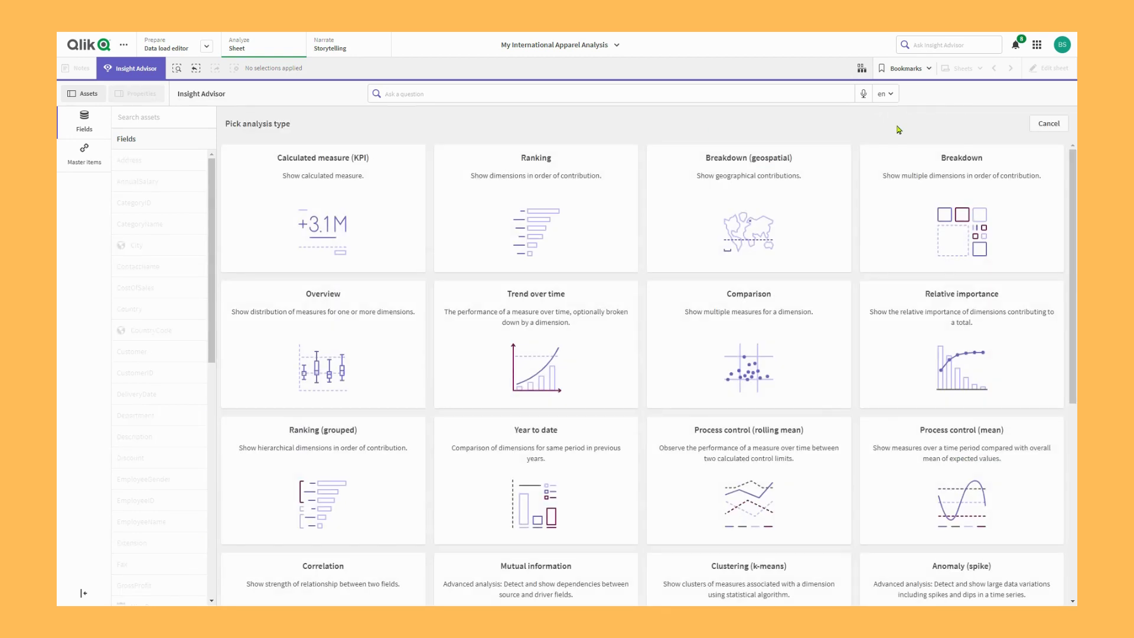
Set up a Comparison analysis with the Sales Total master measure and ProductName as the first dimension
left_click(748, 350)
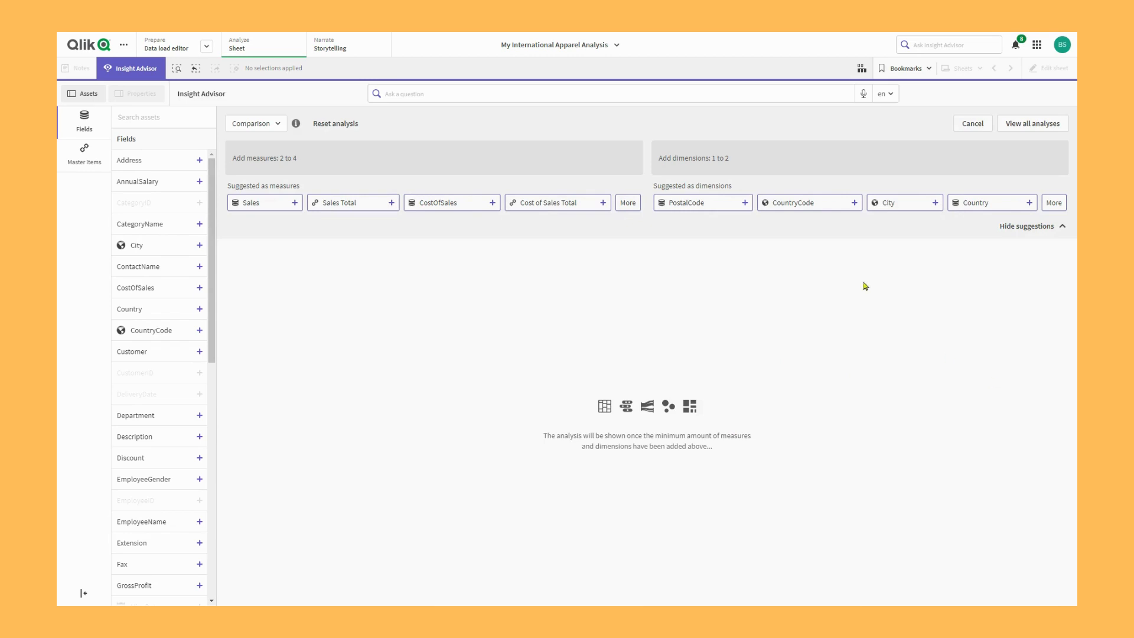
left_click(333, 205)
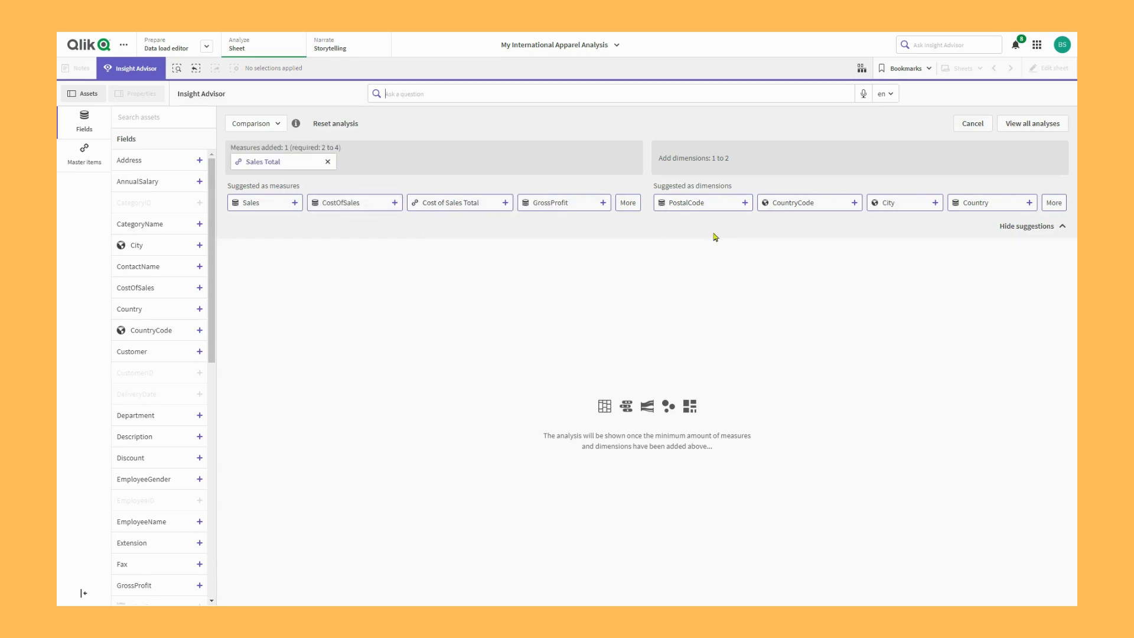
left_click(1054, 202)
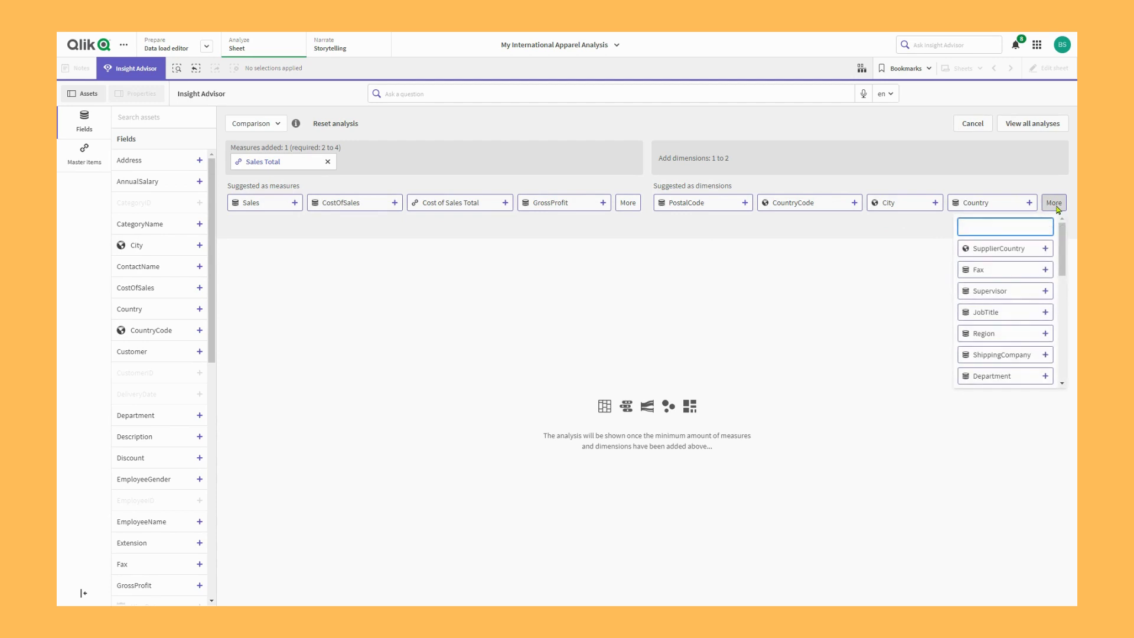
scroll(1045, 272, "down", 4)
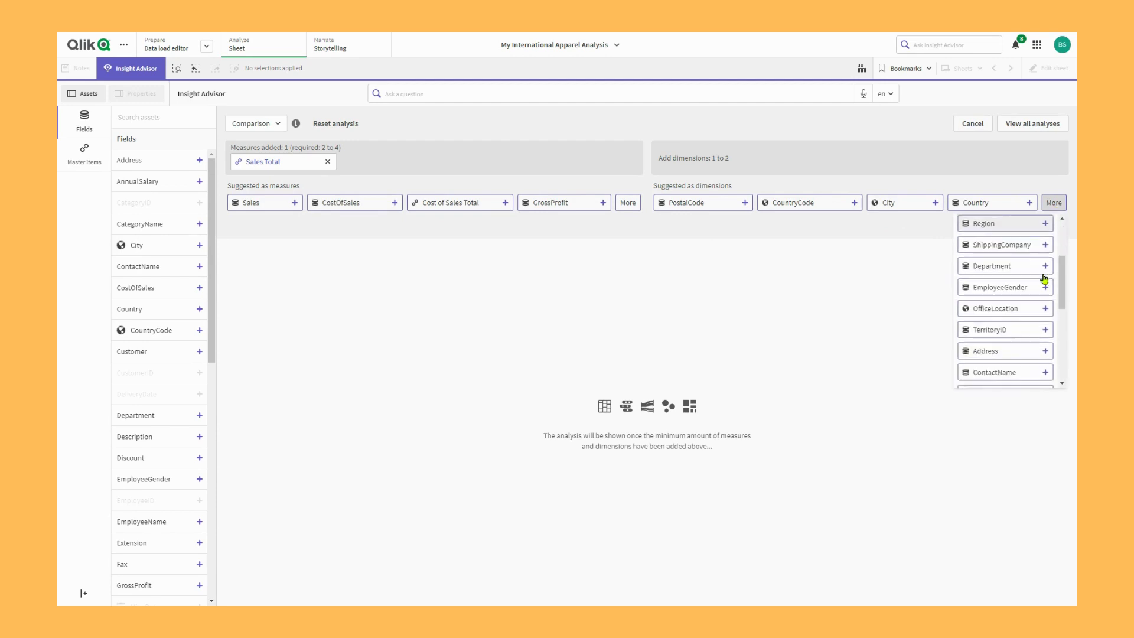
scroll(1045, 280, "down", 3)
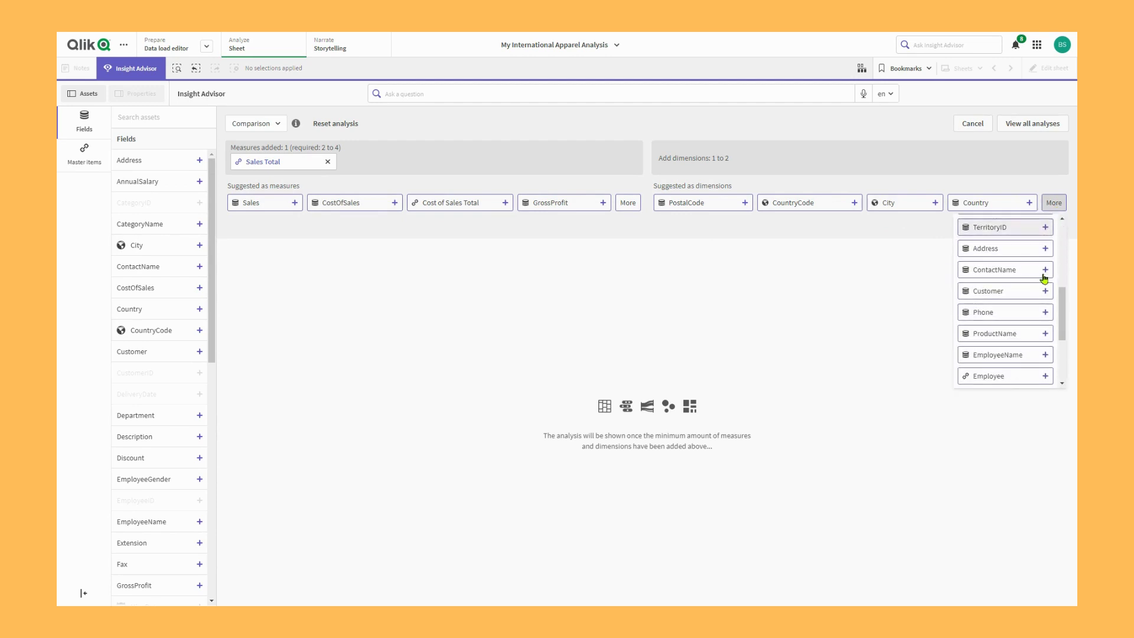
left_click(1004, 333)
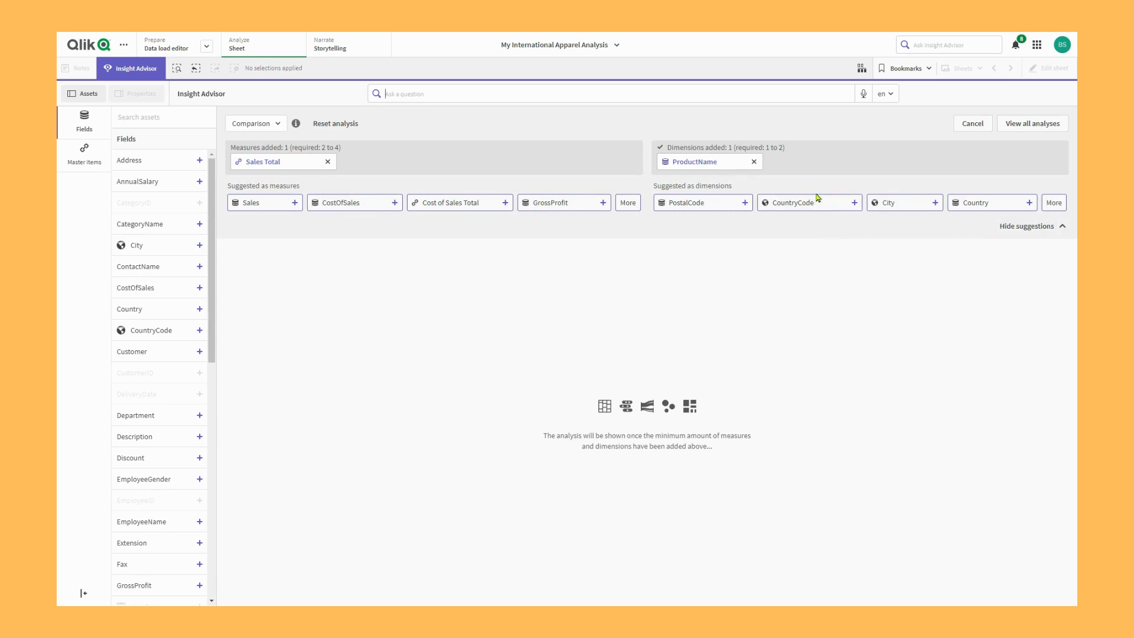
Add City as the second dimension and GrossProfit as the second measure, and review the comparison charts, ending back at the analysis types
left_click(898, 207)
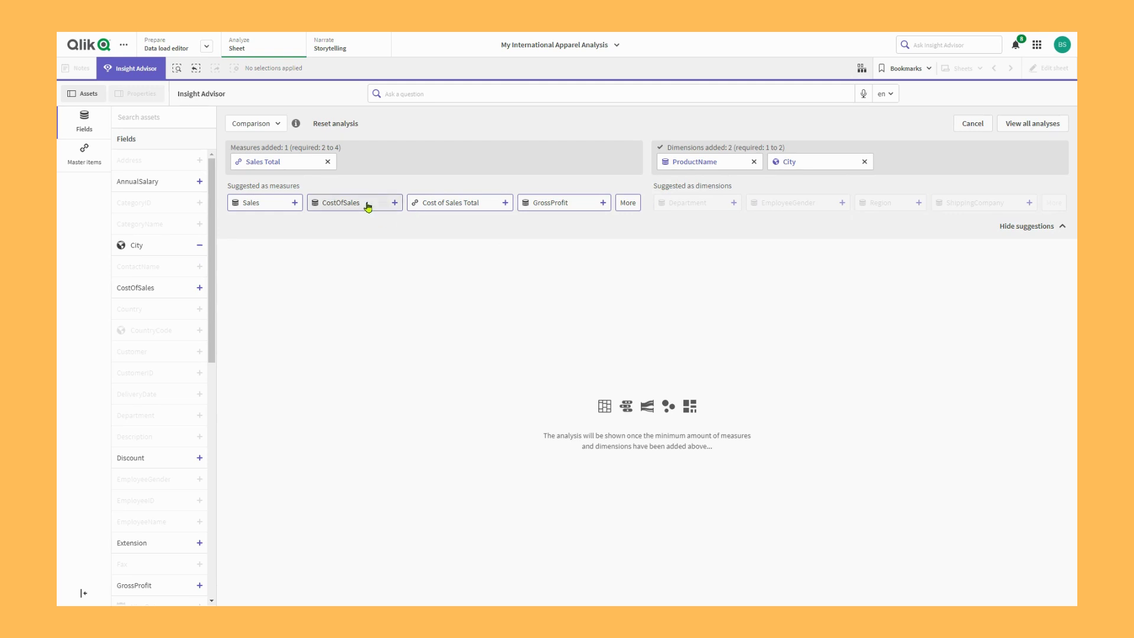
left_click(568, 202)
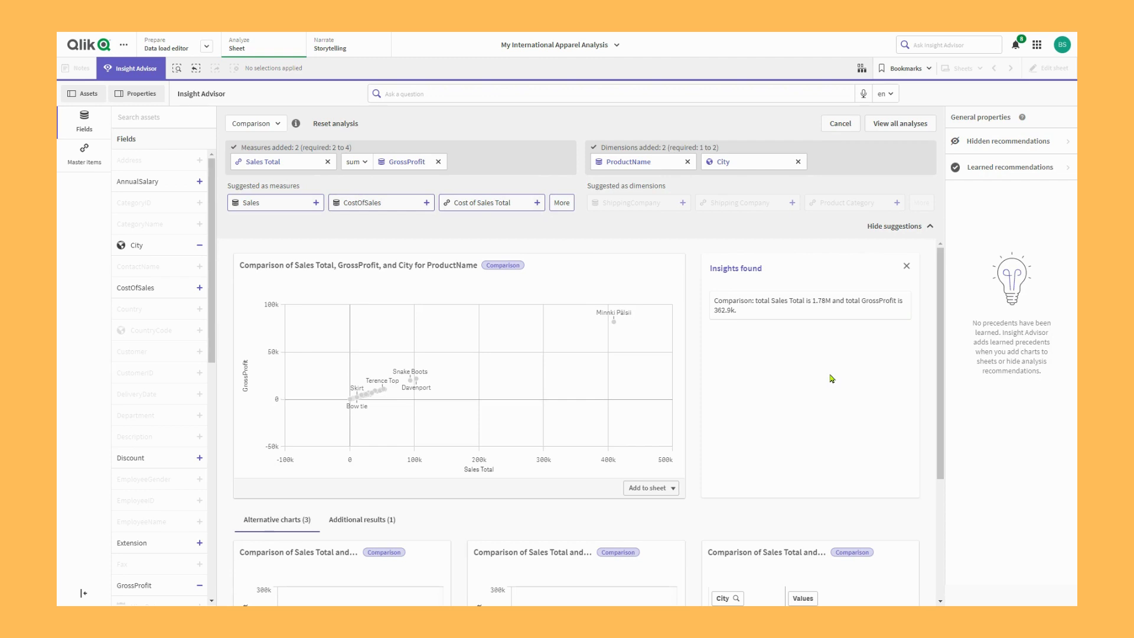
scroll(832, 378, "down", 3)
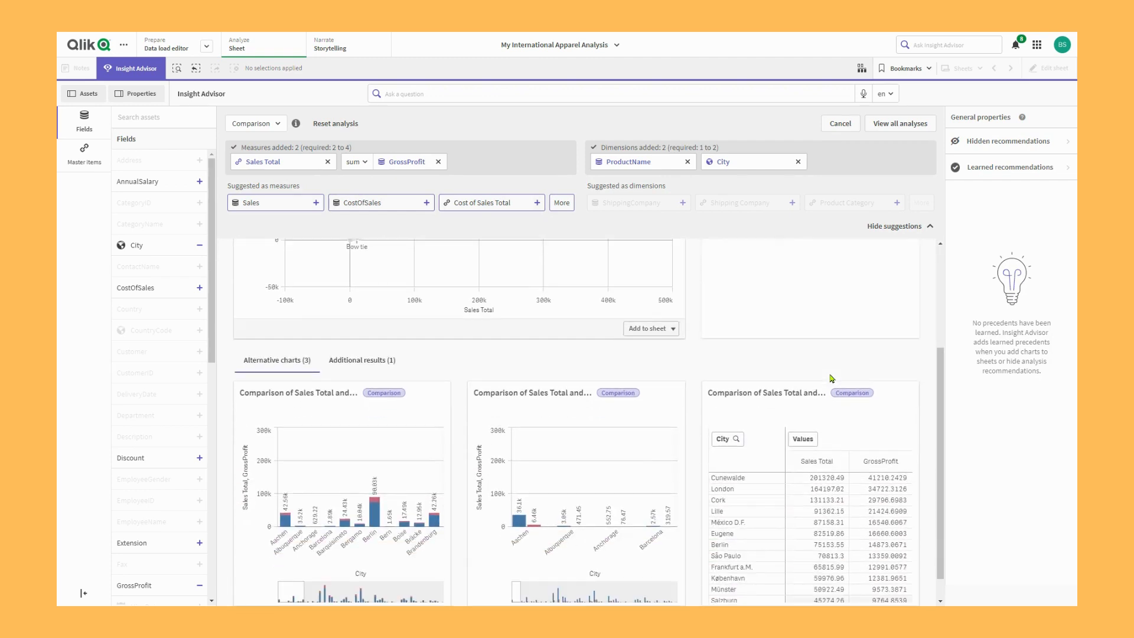
scroll(831, 378, "down", 1)
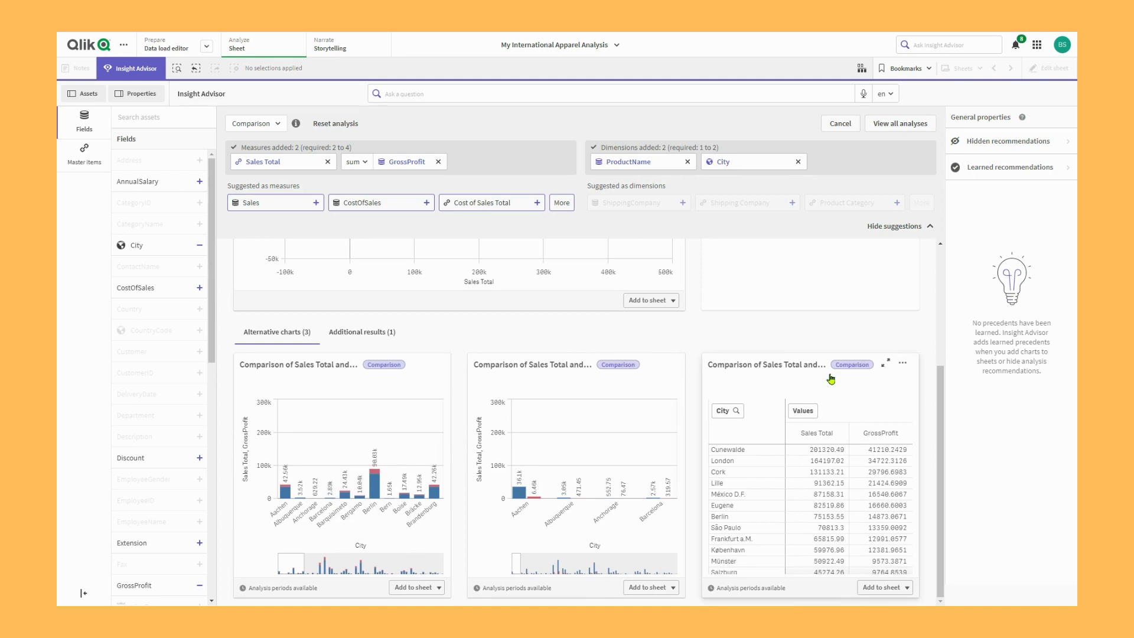
left_click(903, 125)
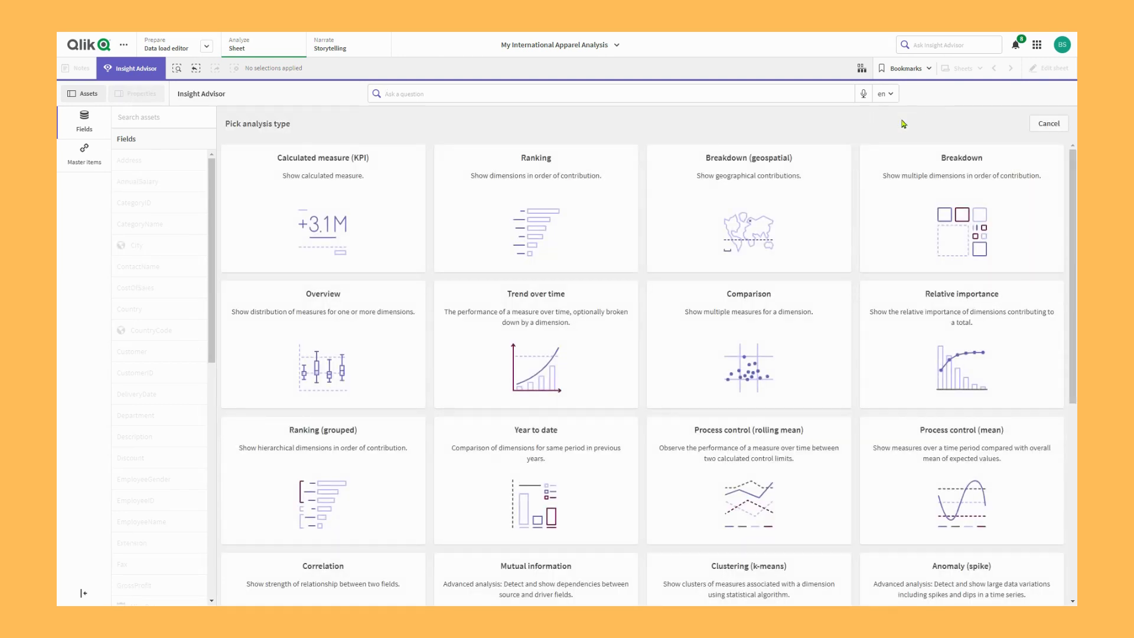
Generate a Relative importance analysis with Sales as the measure and Customer as the dimension
left_click(954, 335)
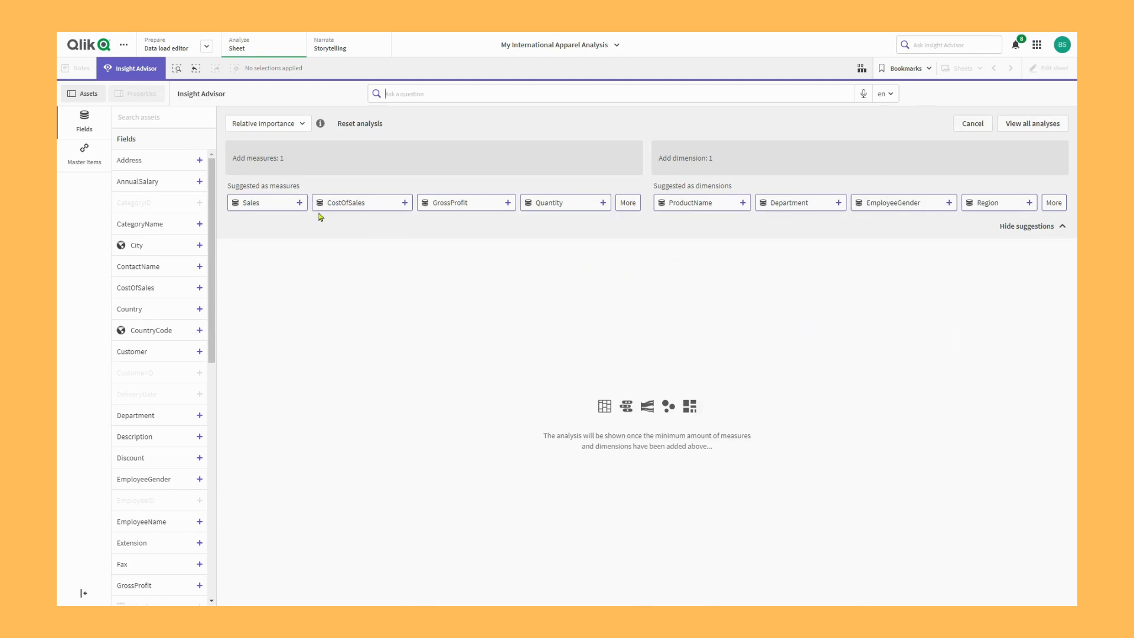
left_click(270, 203)
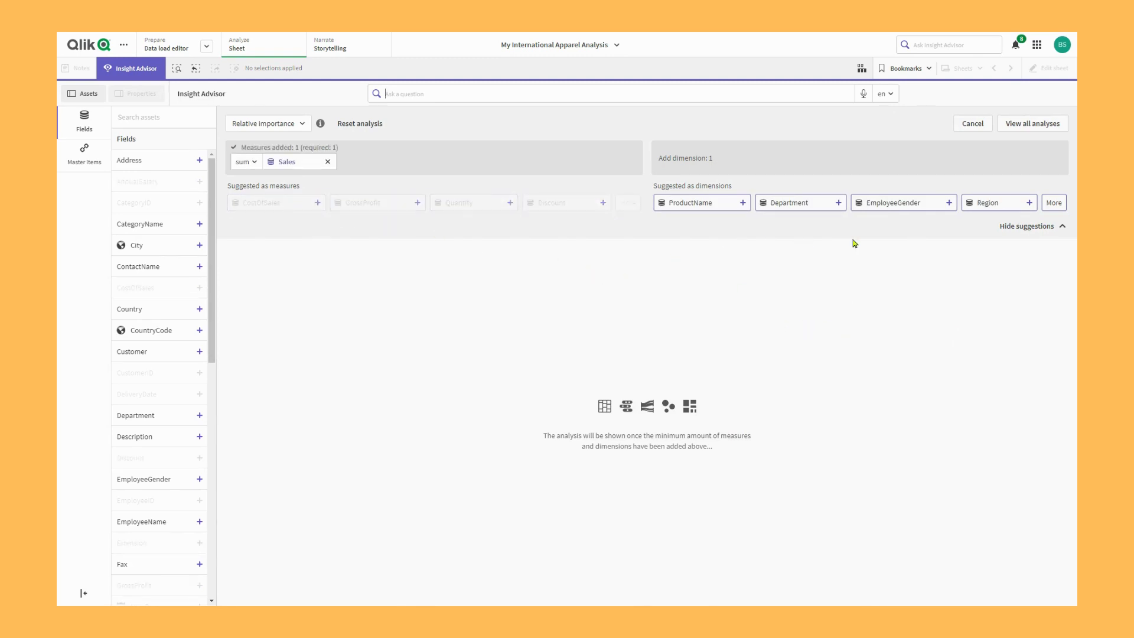
left_click(1061, 208)
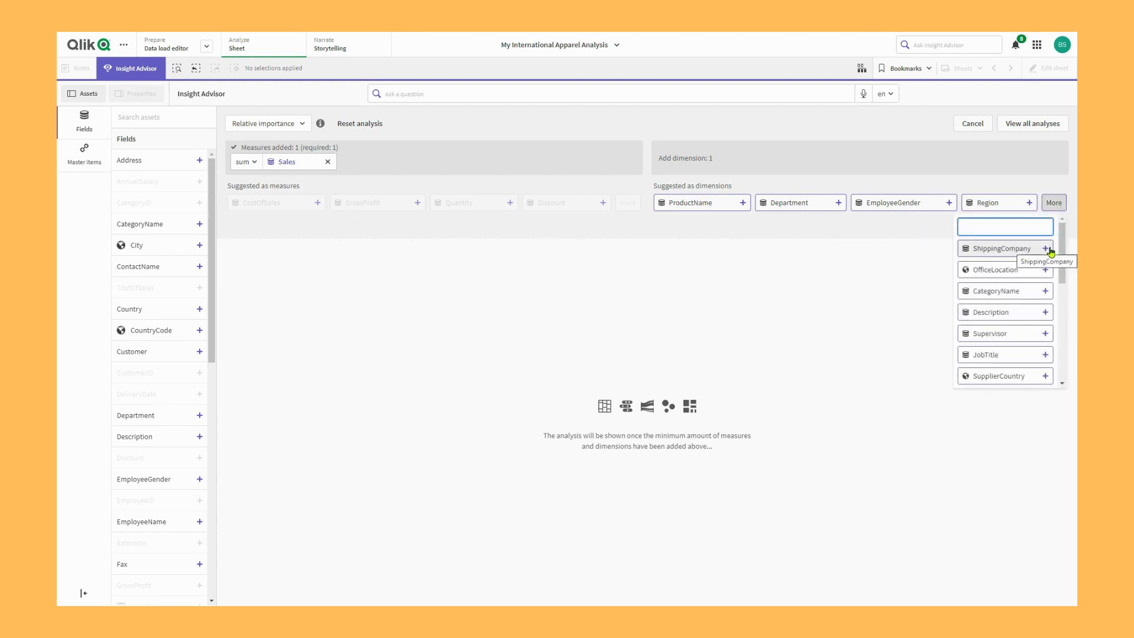
scroll(1050, 253, "down", 3)
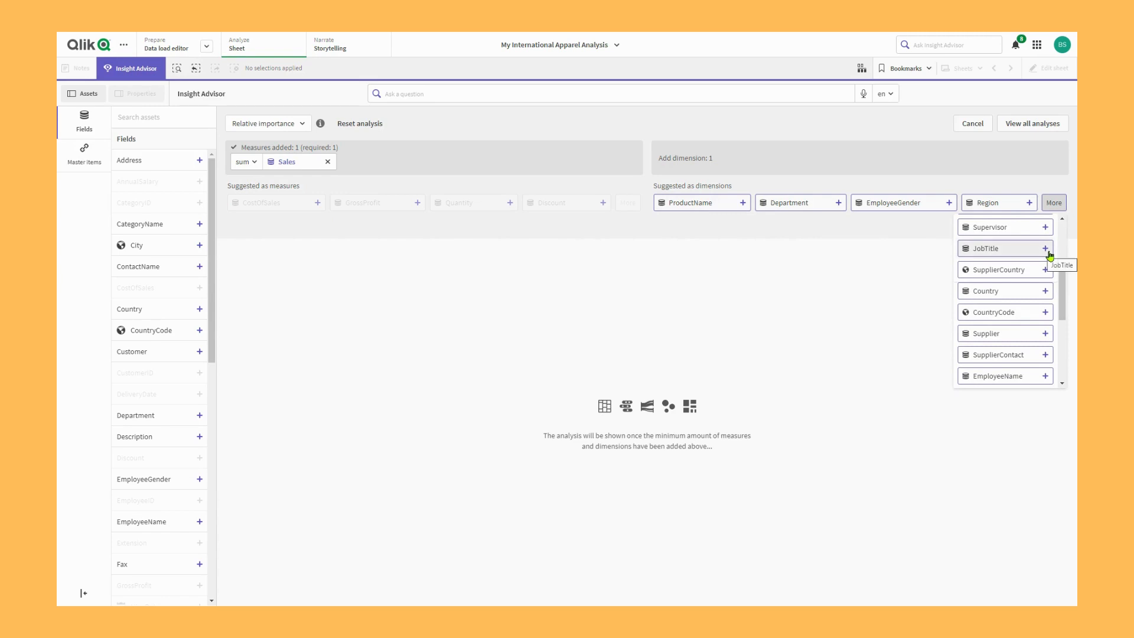
scroll(1050, 255, "down", 5)
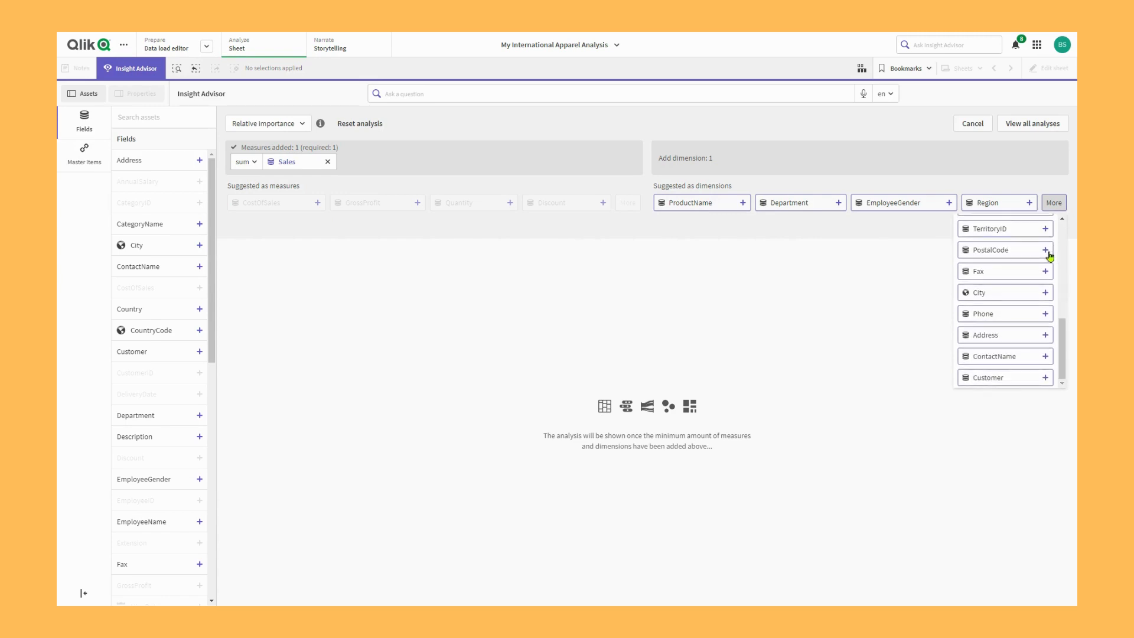
left_click(1003, 378)
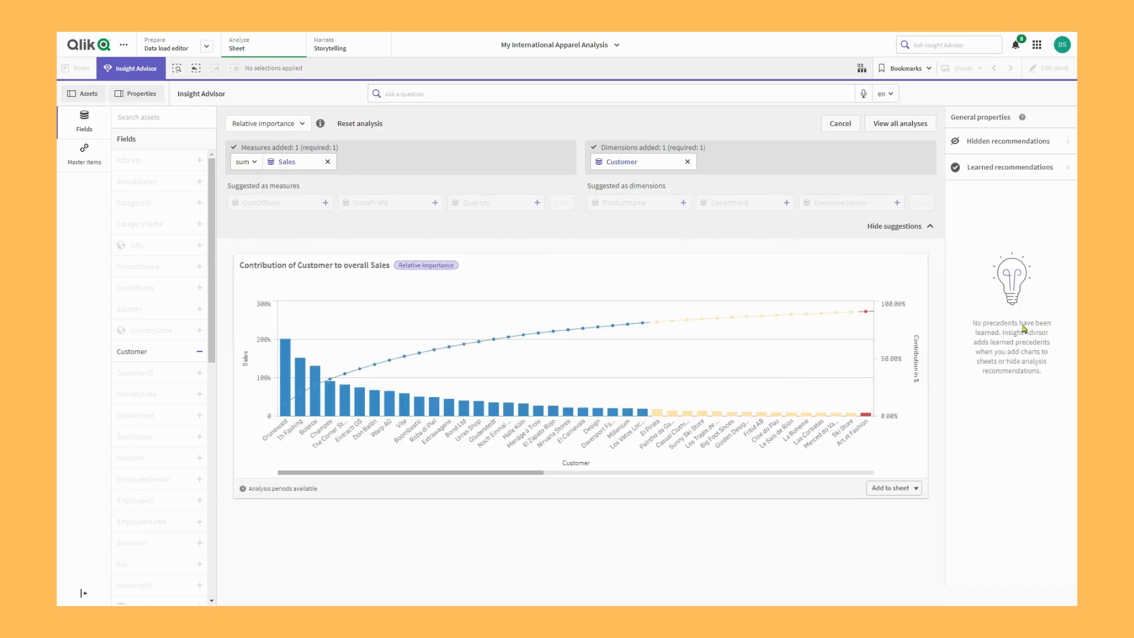
Examine the analysis properties of the customer contribution chart, including its limits, ending back at the analysis types
left_click(792, 358)
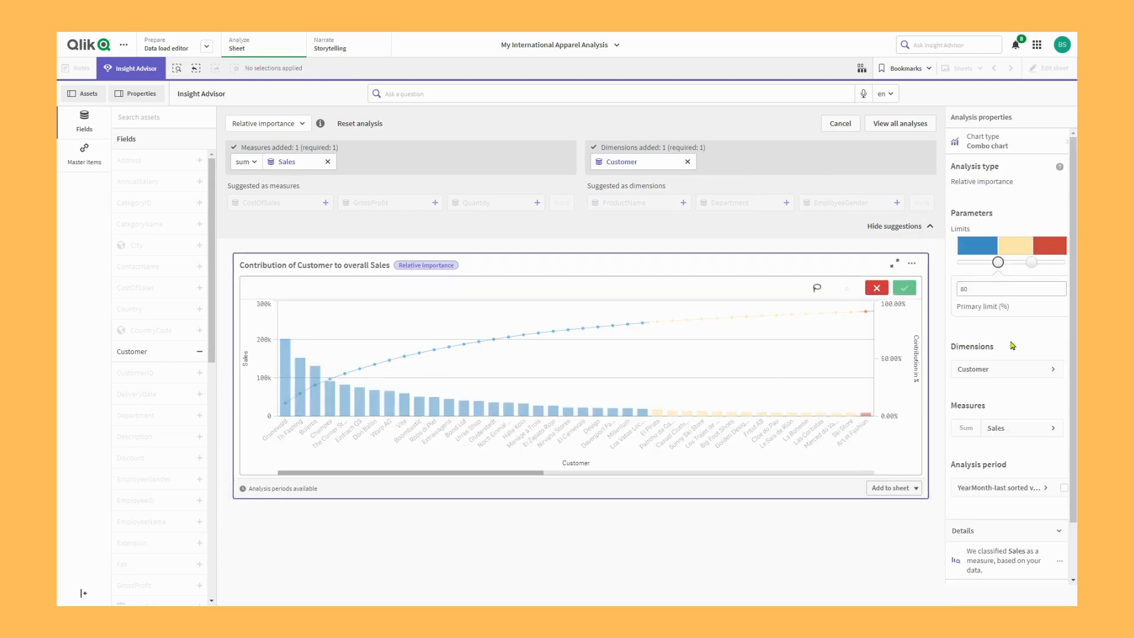
scroll(1013, 345, "down", 2)
scroll(1014, 346, "up", 2)
left_click(899, 124)
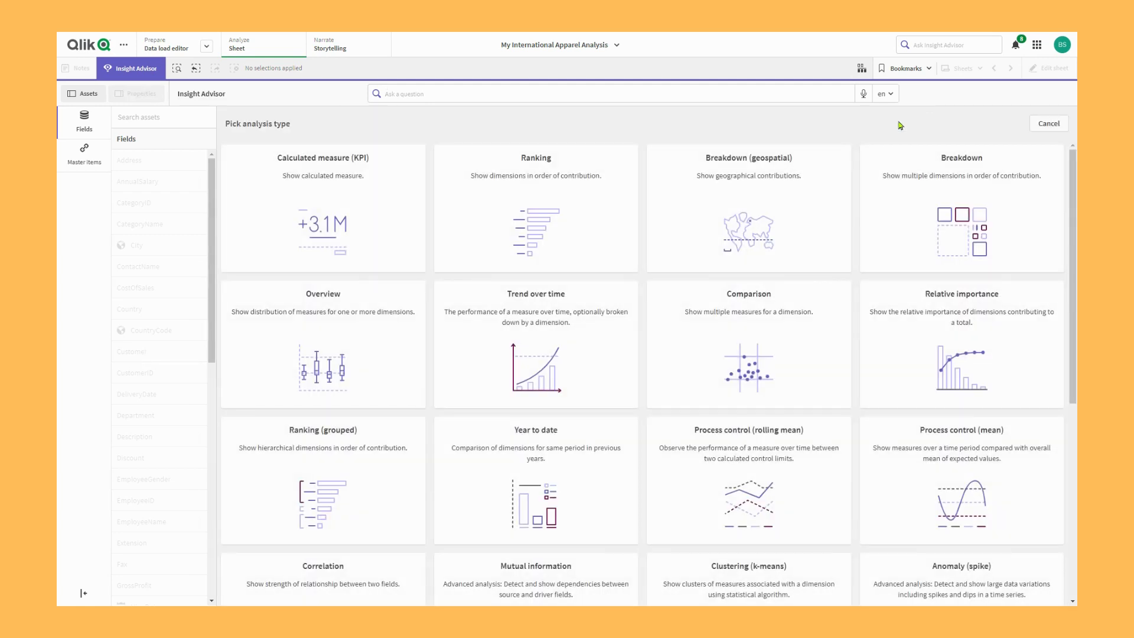
Set up a Ranking (grouped) analysis with GrossProfit as the measure and Country as the first dimension
left_click(376, 466)
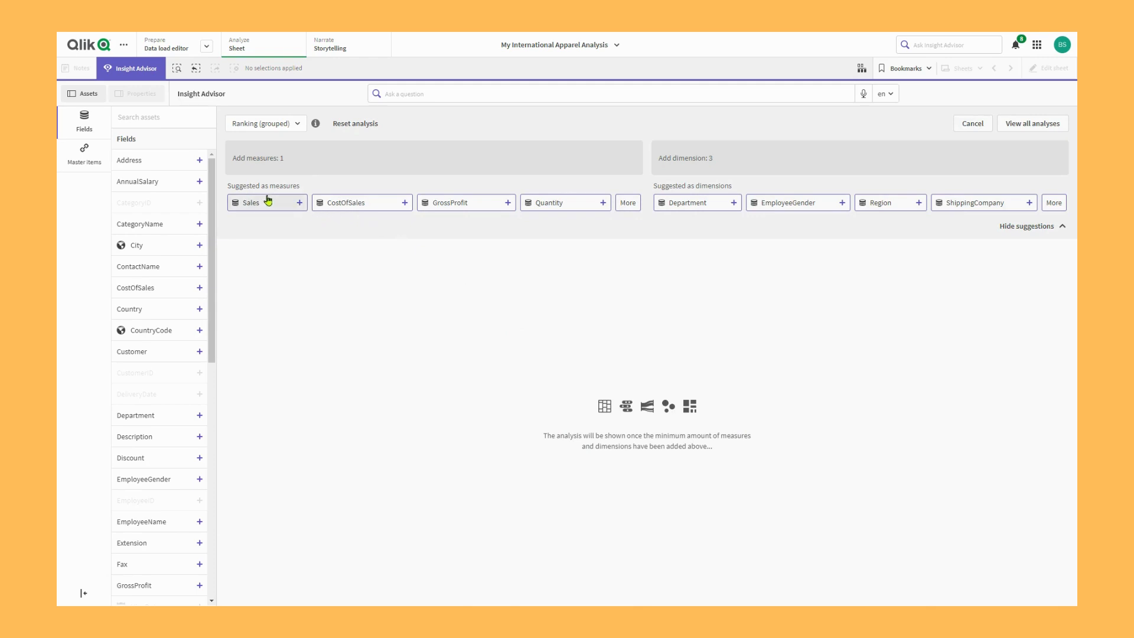
left_click(443, 206)
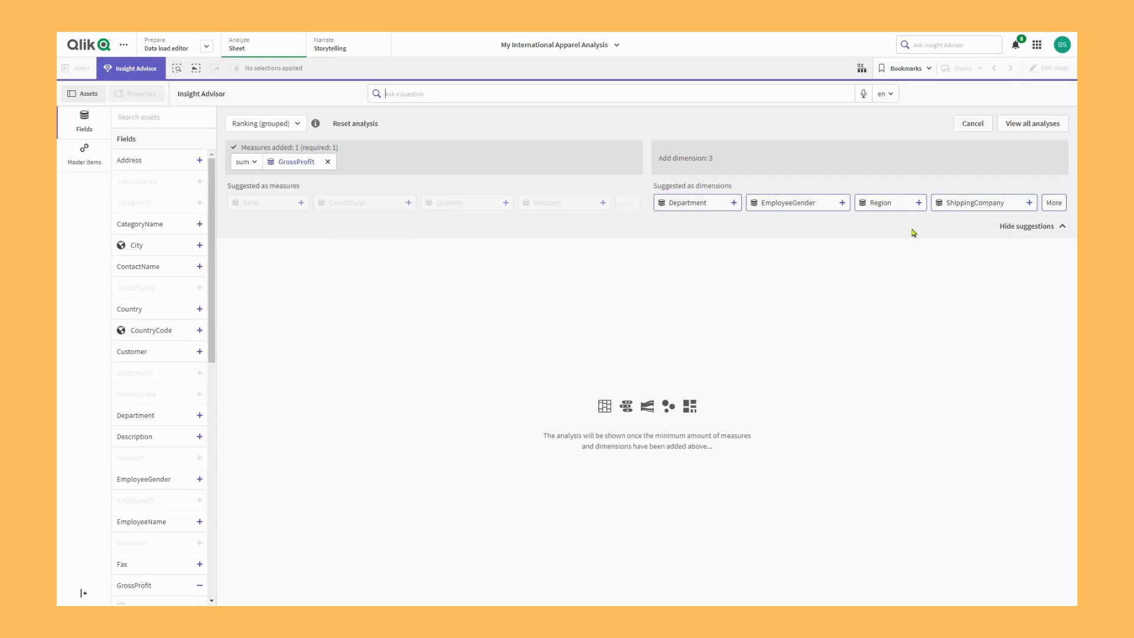
left_click(1055, 204)
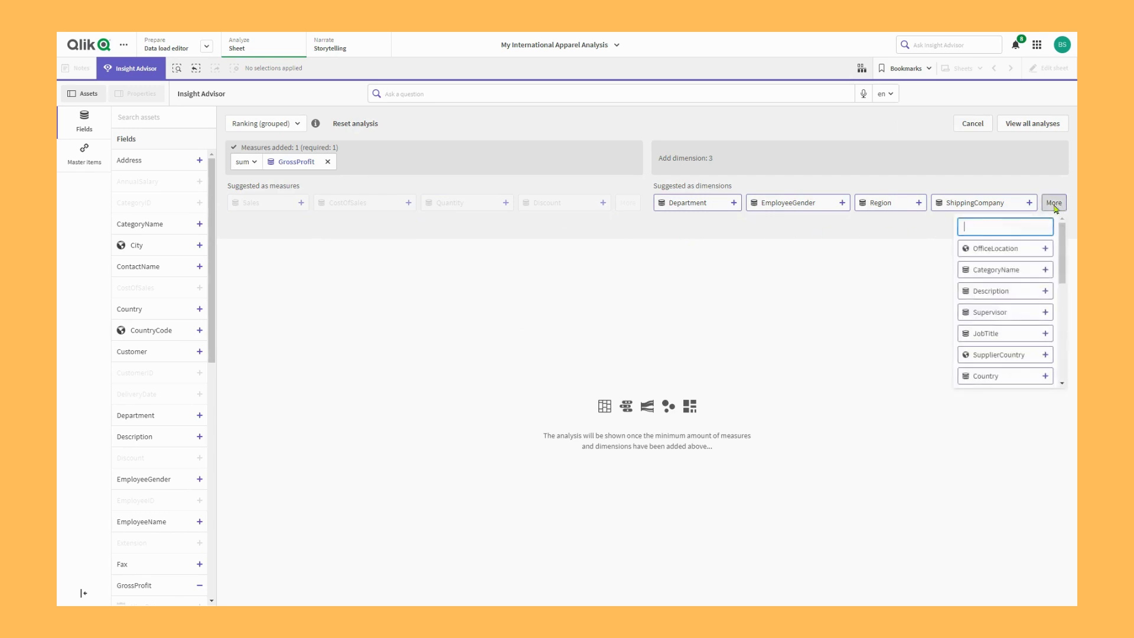
left_click(998, 376)
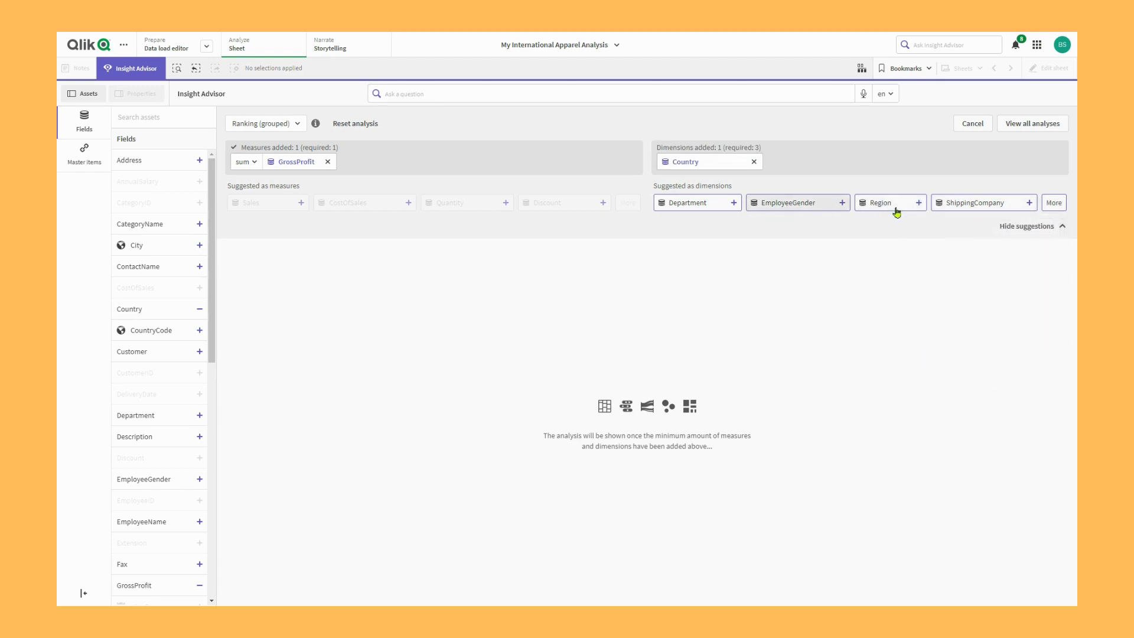
Add CategoryName and ProductName as the second and third dimensions of the grouped ranking
left_click(1053, 207)
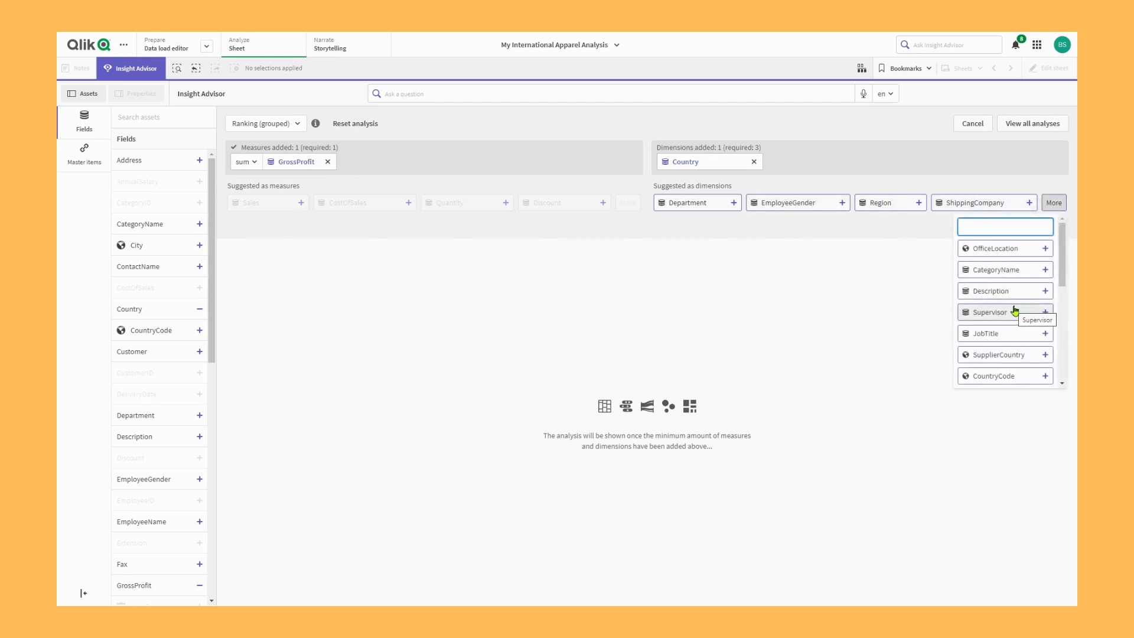
left_click(1013, 269)
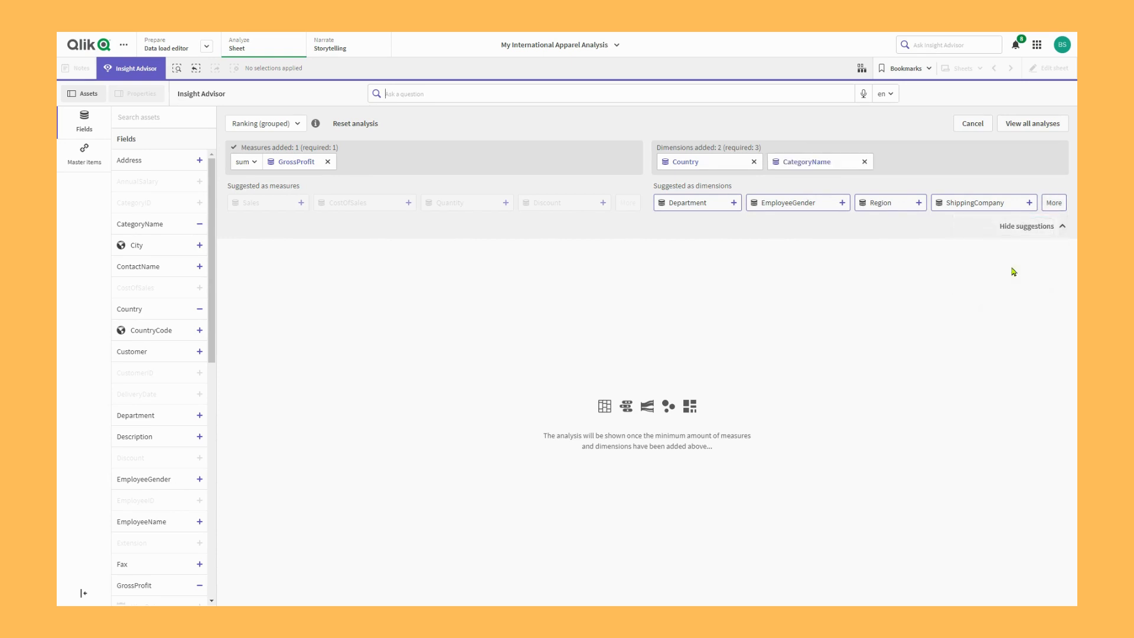
left_click(1055, 204)
scroll(1021, 263, "down", 5)
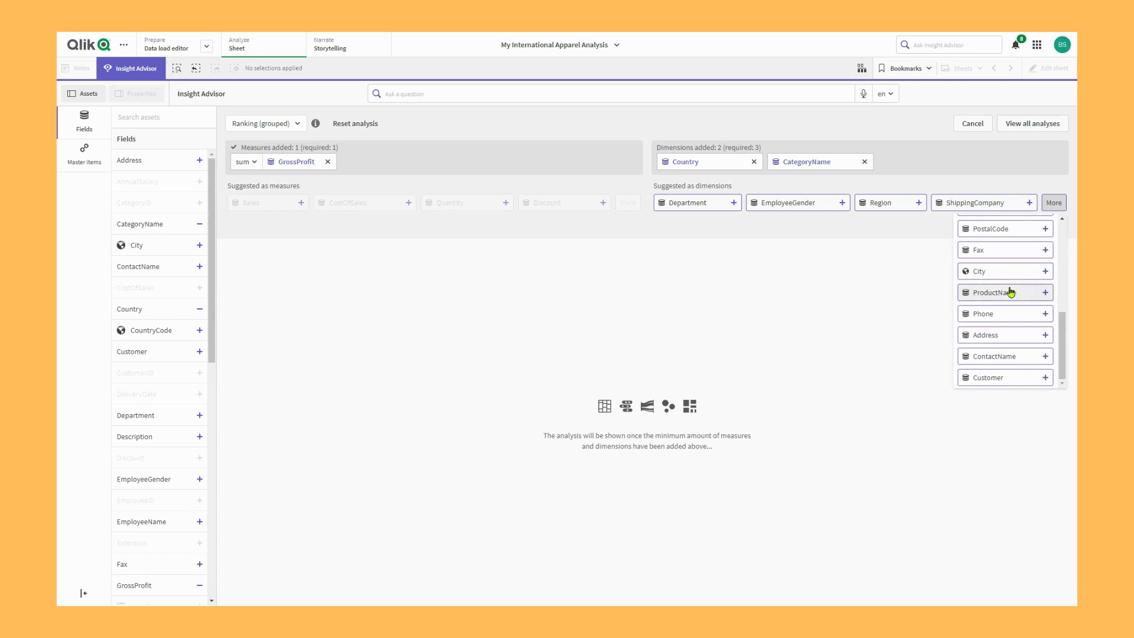
left_click(1014, 294)
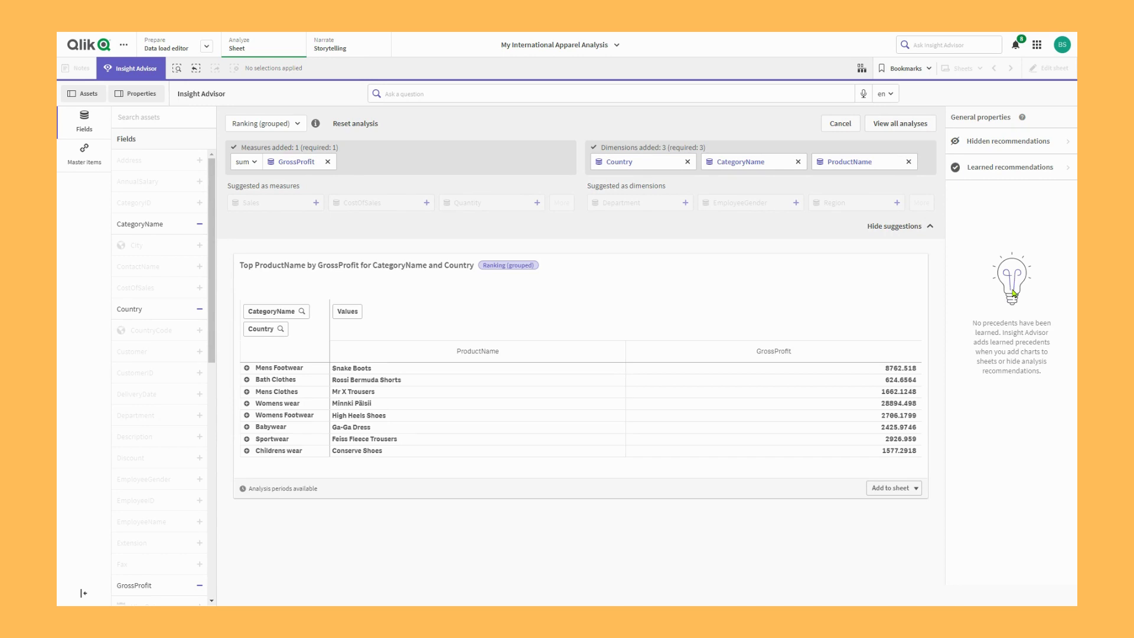
Expand Mens Footwear in the grouped ranking to examine its top products by country, ending back at the analysis types
left_click(247, 369)
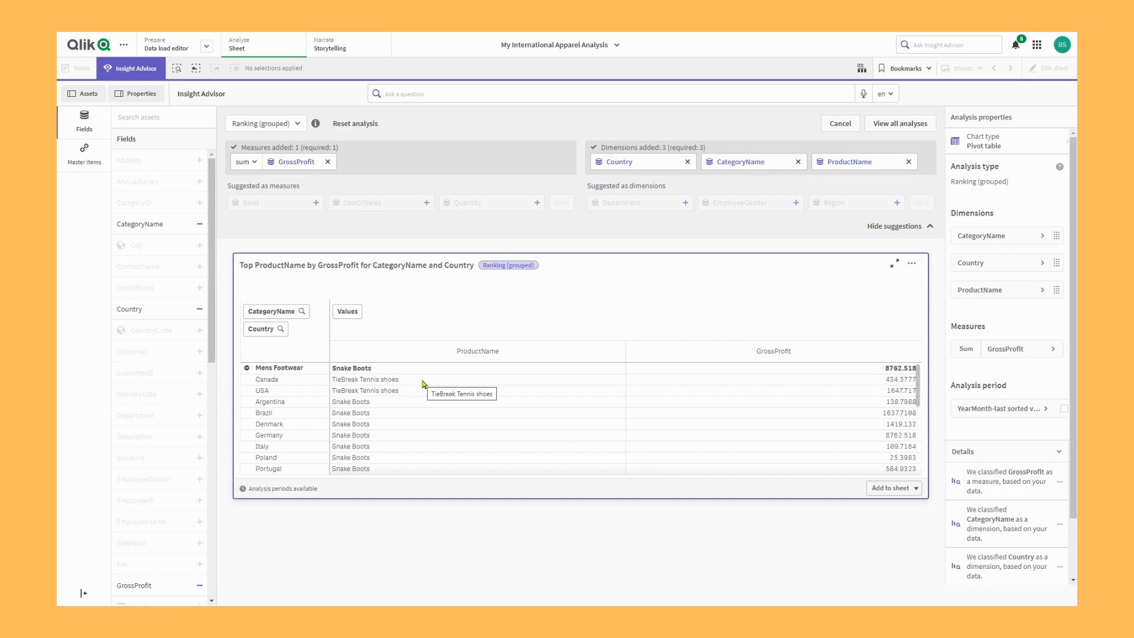
scroll(423, 384, "down", 5)
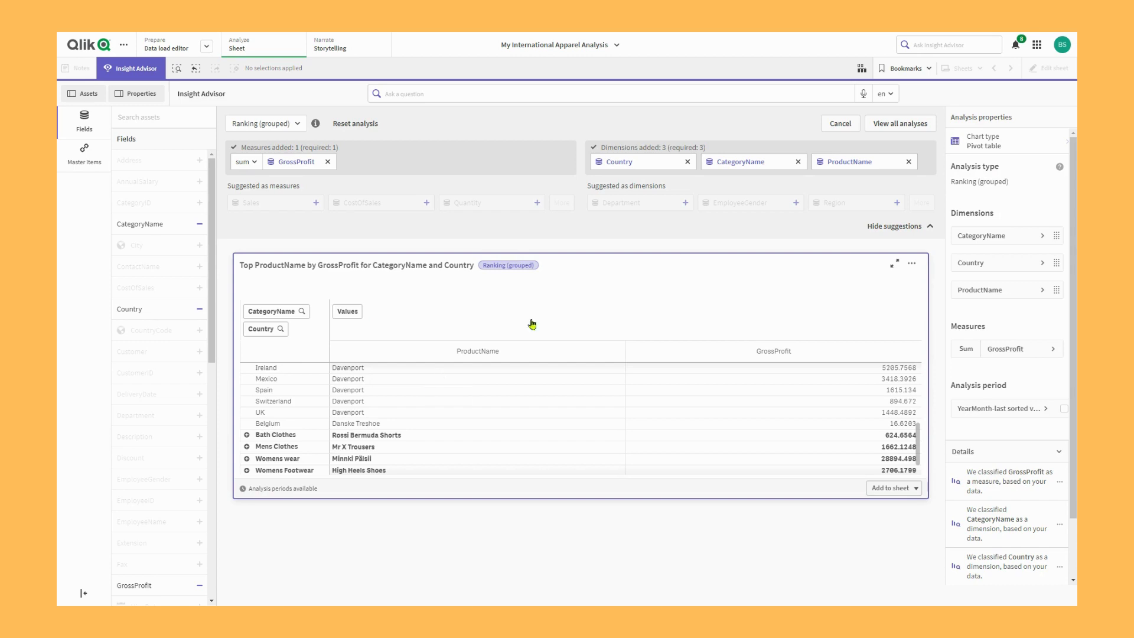
left_click(897, 125)
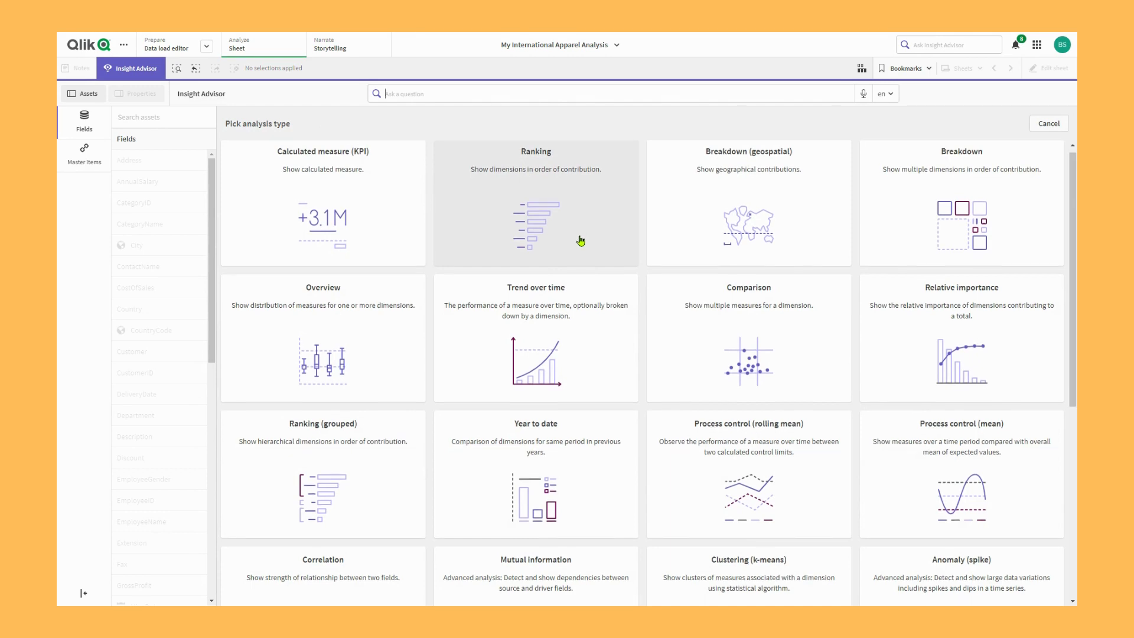
Generate a Year to date analysis with GrossProfit as the measure, CategoryName as the dimension and OrderDate as the date dimension
scroll(580, 243, "down", 2)
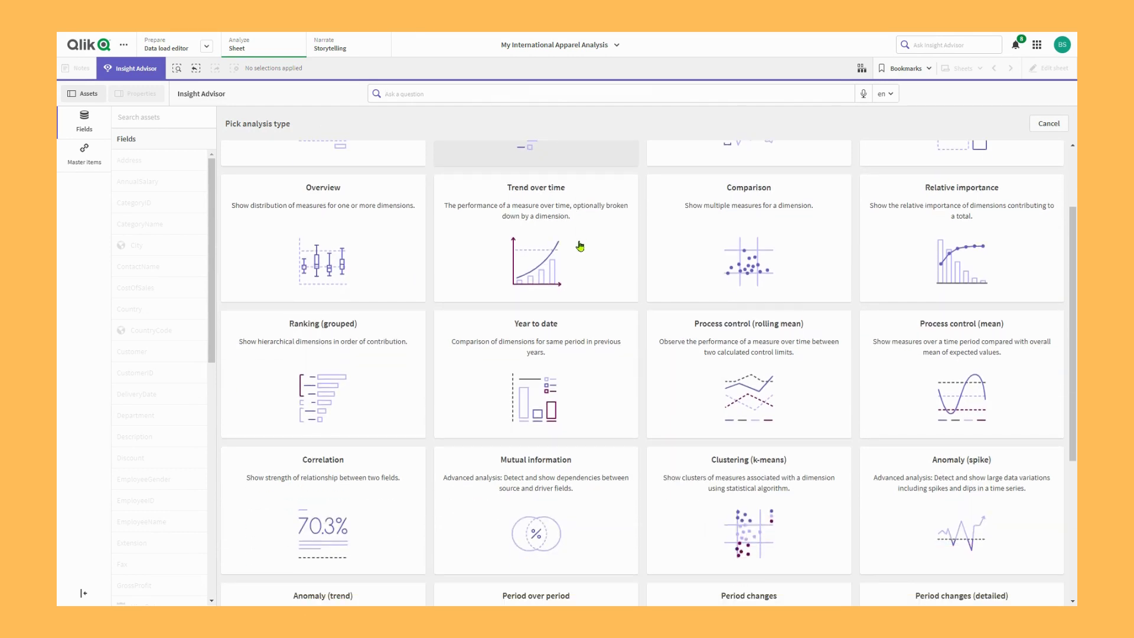
left_click(553, 354)
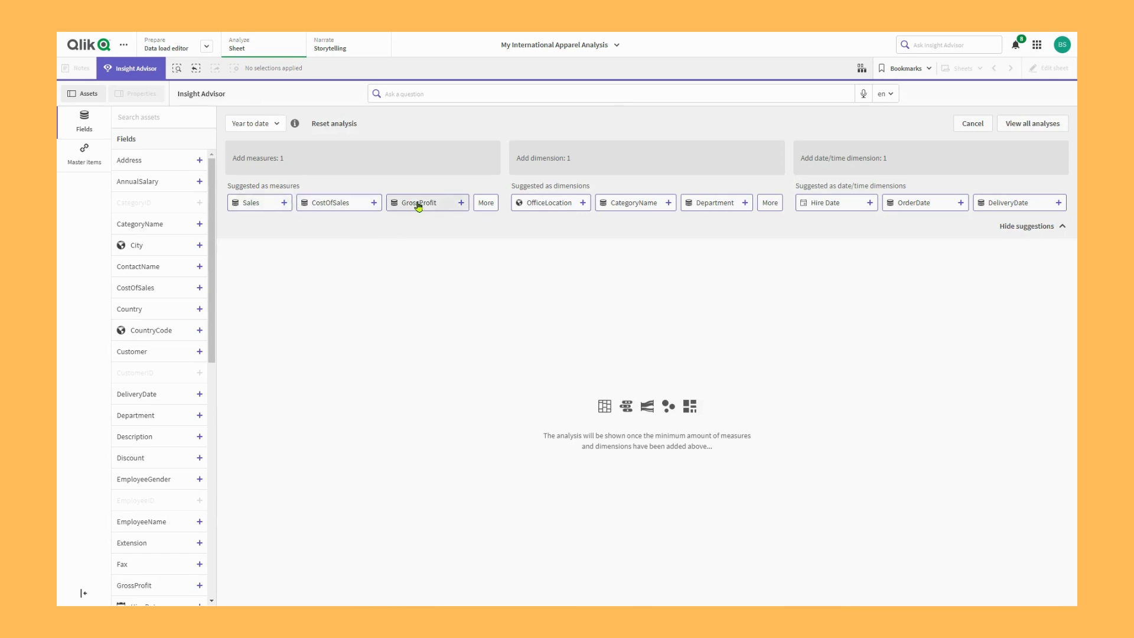
left_click(461, 204)
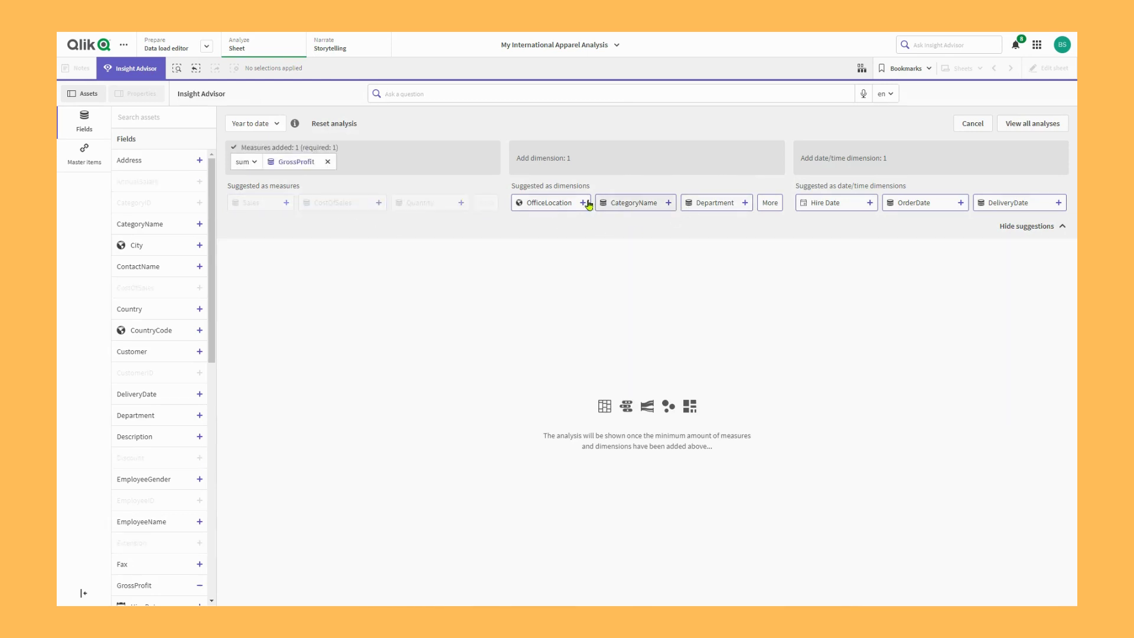
left_click(652, 205)
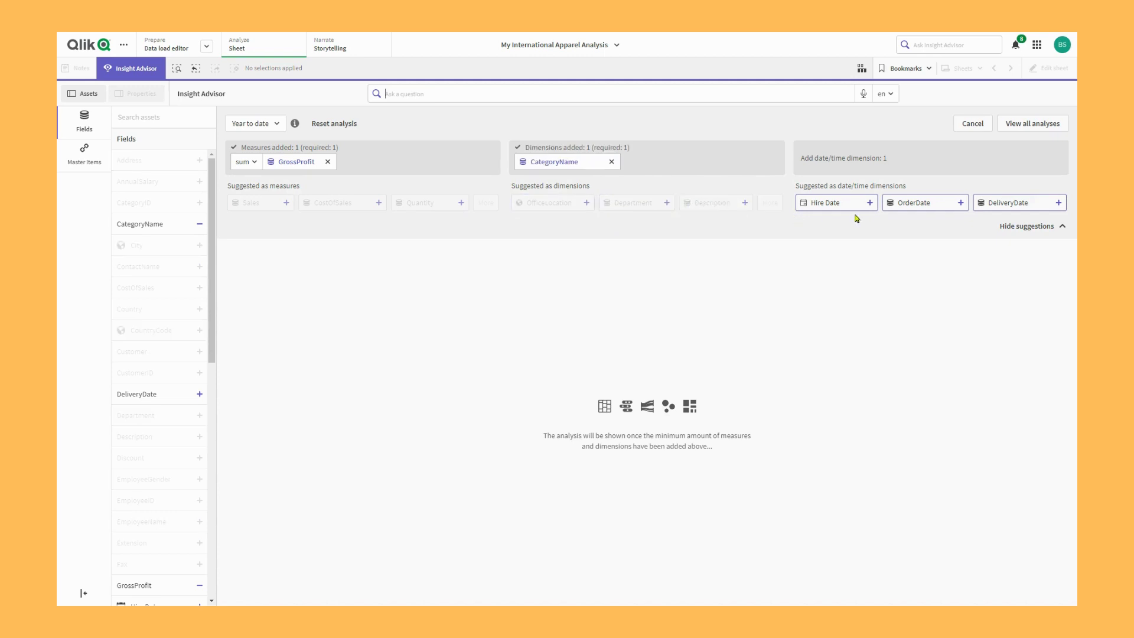
left_click(907, 207)
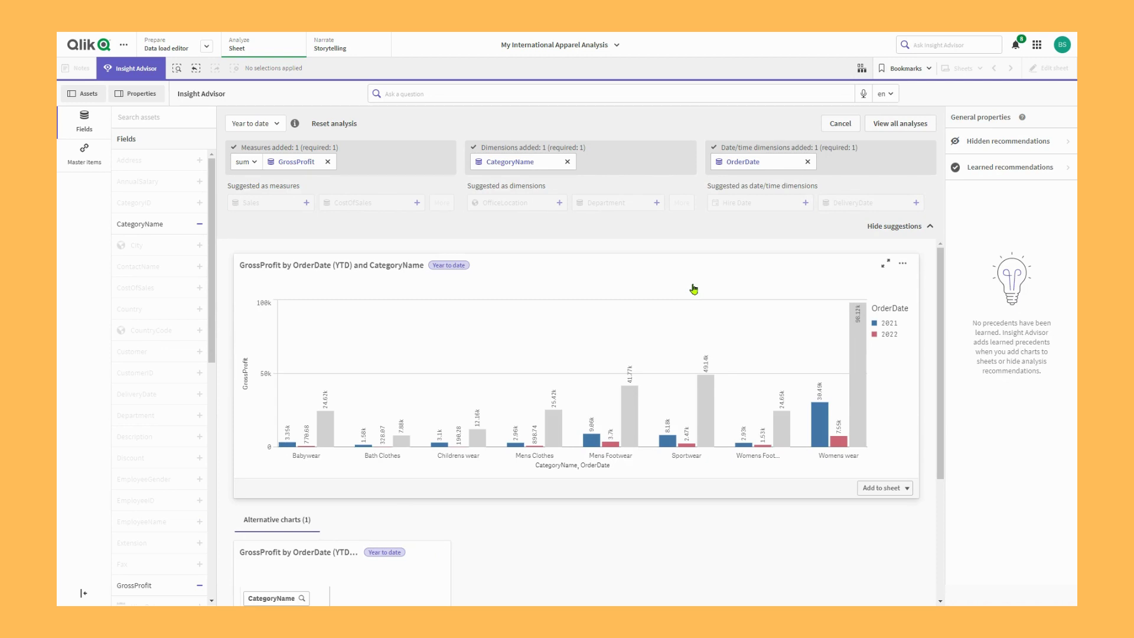
scroll(589, 506, "down", 4)
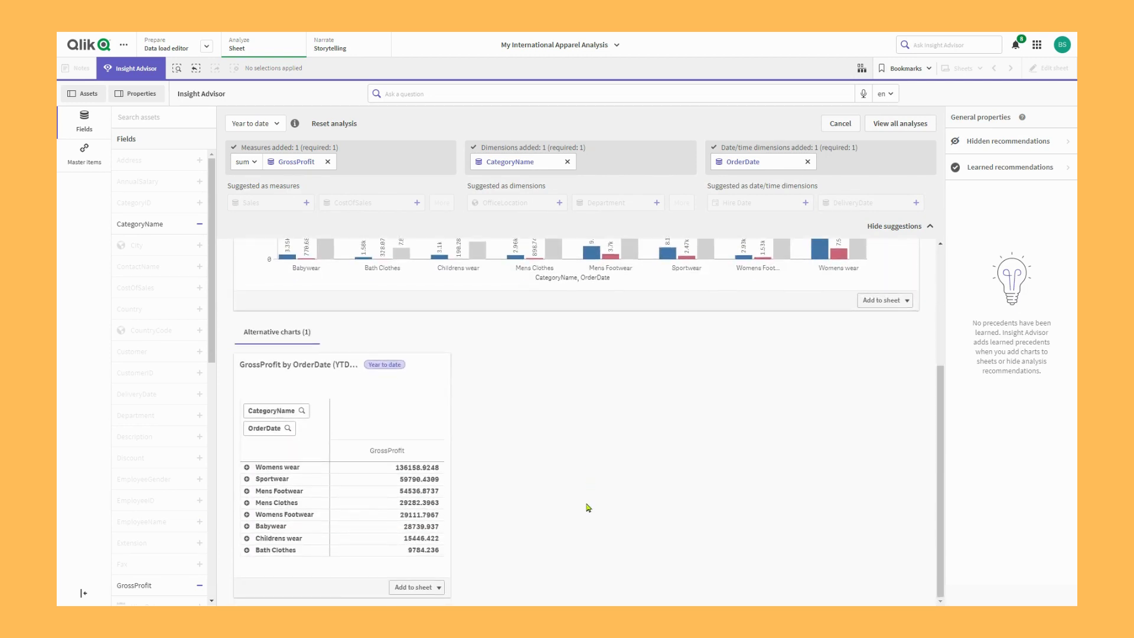